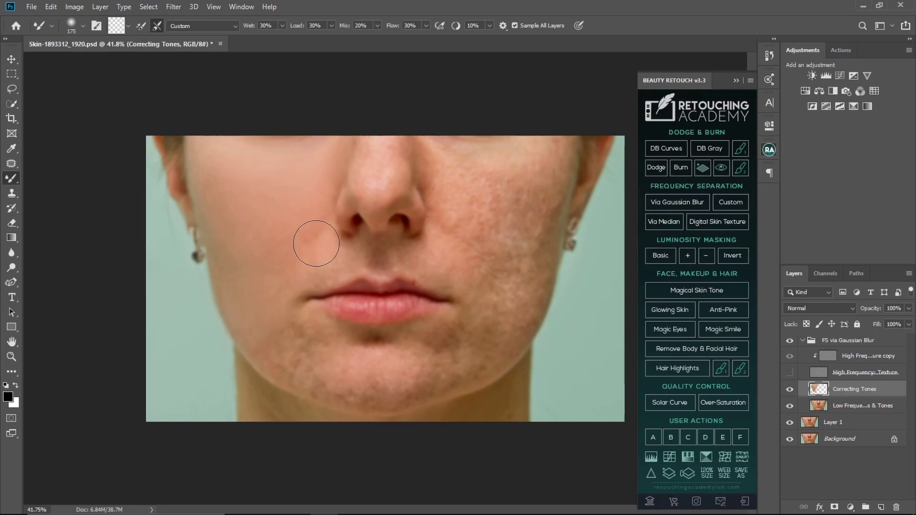
Blend the uneven tones on the subject's right cheek beside the nose with the Mixer Brush on the Correcting Tones layer
key("bracketleft")
key("bracketleft")
key("bracketleft")
key("bracketright")
key("bracketright")
key("bracketright")
key("bracketright")
key("bracketright")
key("bracketright")
key("bracketright")
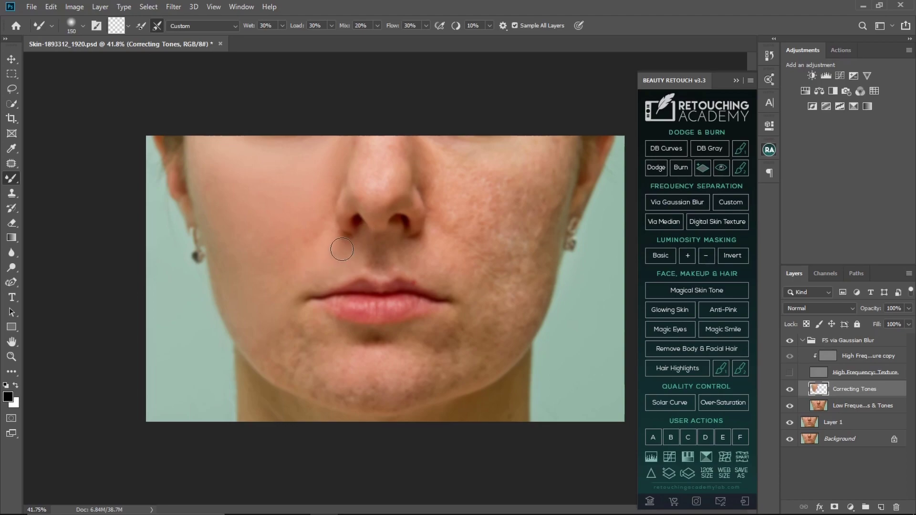
Even out the tones around the nostril and right lower cheek, and compare the result with the Correcting Tones layer hidden
key("bracketleft")
key("bracketleft")
key("bracketleft")
key("bracketleft")
key("bracketright")
key("bracketright")
key("bracketright")
left_click(790, 390)
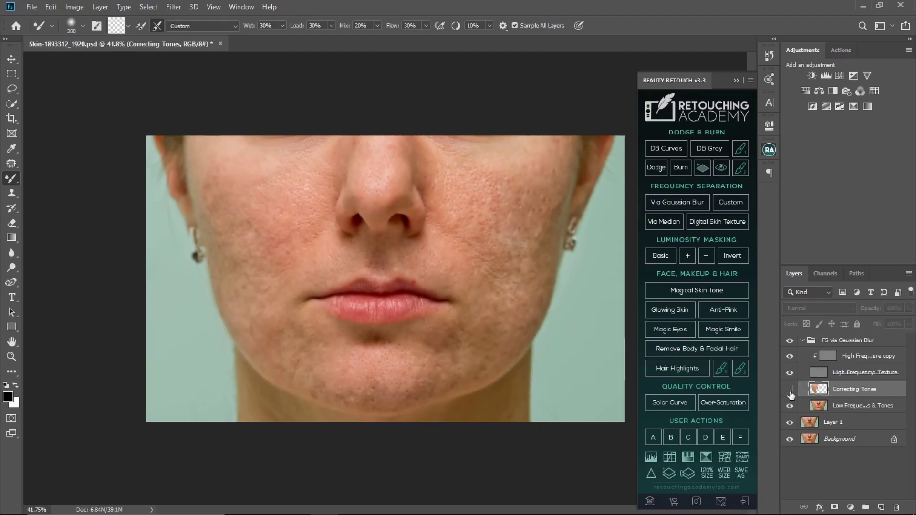
left_click(790, 390)
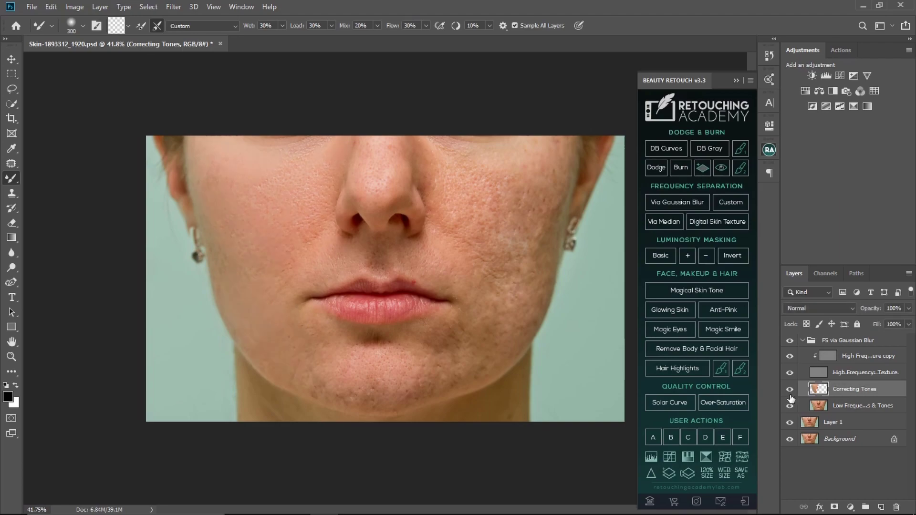
left_click(790, 390)
left_click(789, 390)
Smooth the blotchy tones across the chin with Mixer Brush strokes of varying size
key("bracketleft")
key("bracketleft")
key("bracketleft")
key("bracketleft")
key("bracketright")
key("bracketright")
key("bracketright")
key("bracketright")
left_click_drag(321, 375, 382, 377)
key("bracketleft")
key("bracketleft")
key("bracketleft")
key("bracketright")
key("bracketright")
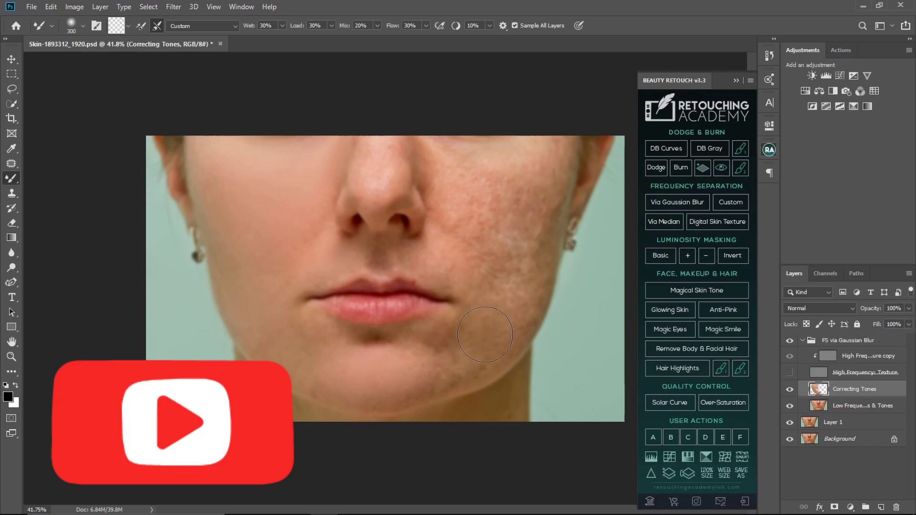
Blend the small patches just below the lower lip with the Mixer Brush reduced to size 100
key("bracketleft")
key("bracketleft")
key("bracketleft")
key("bracketleft")
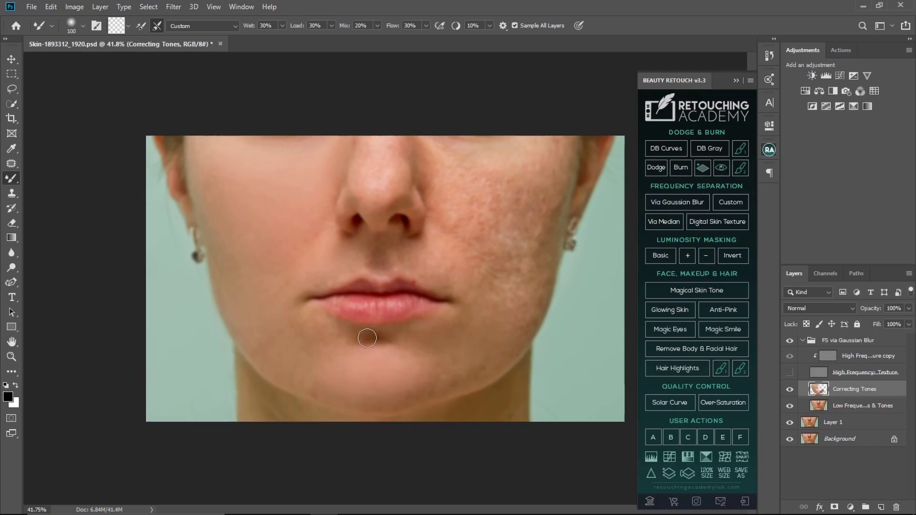
Blend the tones along the subject's left jaw and outer cheek up toward the earring with a larger Mixer Brush
key("bracketright")
key("bracketright")
key("bracketright")
key("bracketright")
mouse_move(498, 342)
left_mouse_down()
mouse_move(530, 325)
mouse_move(526, 257)
mouse_move(569, 181)
left_mouse_up()
key("bracketright")
key("bracketright")
left_click_drag(527, 290, 534, 300)
key("ctrl")
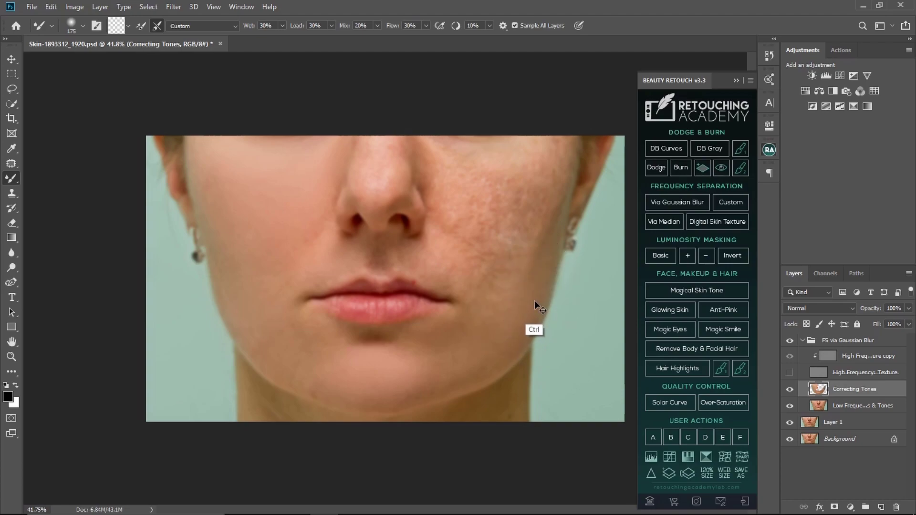
key("ctrl+z")
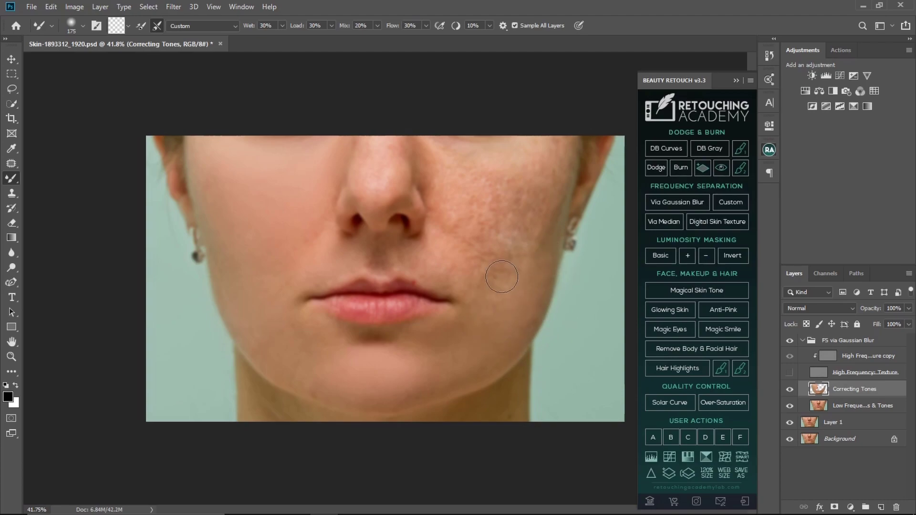
Smooth the blotchy tones across the subject's left upper and middle cheek, varying the Mixer Brush size to suit each area
key("bracketleft")
key("bracketleft")
key("bracketleft")
key("bracketleft")
key("bracketleft")
key("bracketleft")
key("bracketright")
key("bracketright")
key("bracketright")
key("bracketright")
key("bracketright")
key("bracketleft")
key("bracketleft")
key("bracketleft")
key("bracketleft")
key("bracketright")
key("bracketright")
key("bracketright")
key("bracketright")
key("bracketright")
key("bracketright")
key("bracketleft")
key("bracketleft")
key("bracketleft")
key("bracketleft")
key("bracketleft")
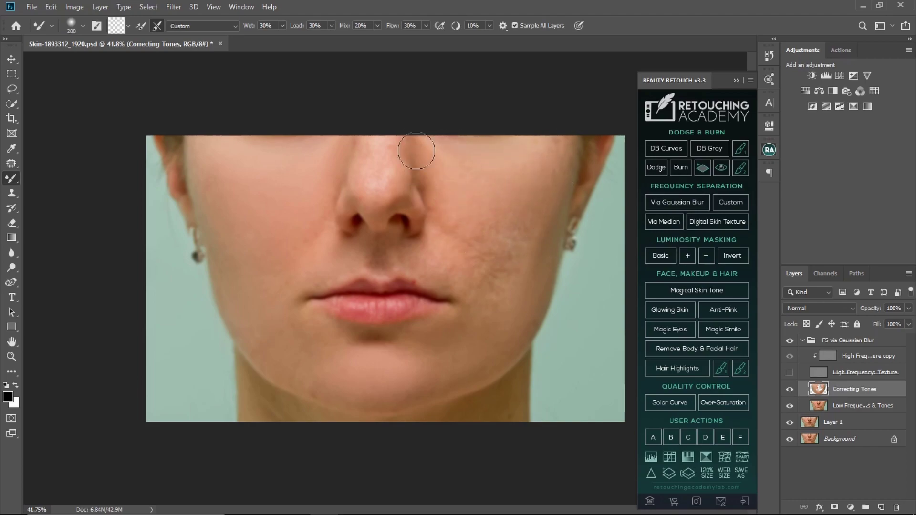
Blend the remaining discolored patches on the subject's left cheek between the nose fold and the mouth corner
key("bracketright")
key("bracketright")
key("bracketright")
key("bracketleft")
key("bracketleft")
key("bracketleft")
key("bracketright")
key("bracketright")
key("bracketright")
key("bracketright")
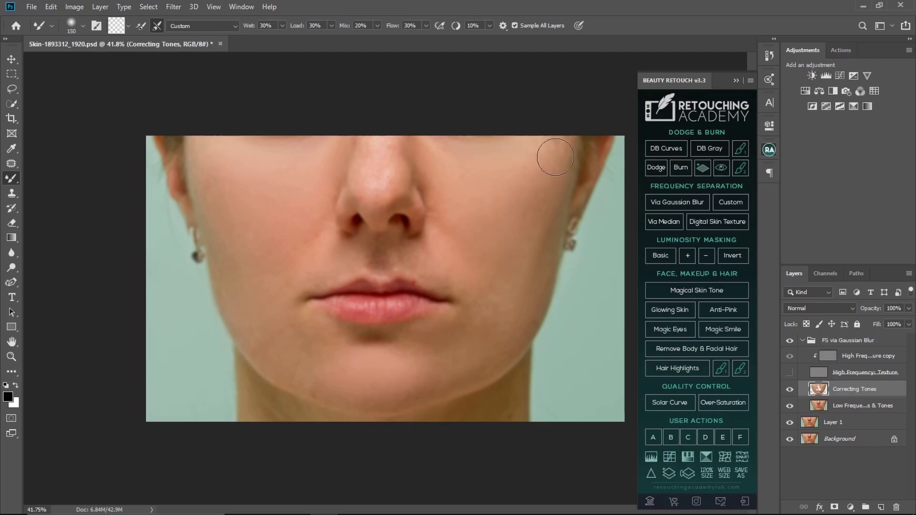
Even out the tones on the subject's left upper cheek toward the temple with the Mixer Brush
key("bracketleft")
key("bracketleft")
key("bracketright")
key("bracketright")
key("bracketright")
key("bracketright")
key("bracketleft")
key("bracketleft")
key("bracketleft")
key("bracketleft")
key("bracketright")
key("bracketright")
key("bracketright")
key("bracketright")
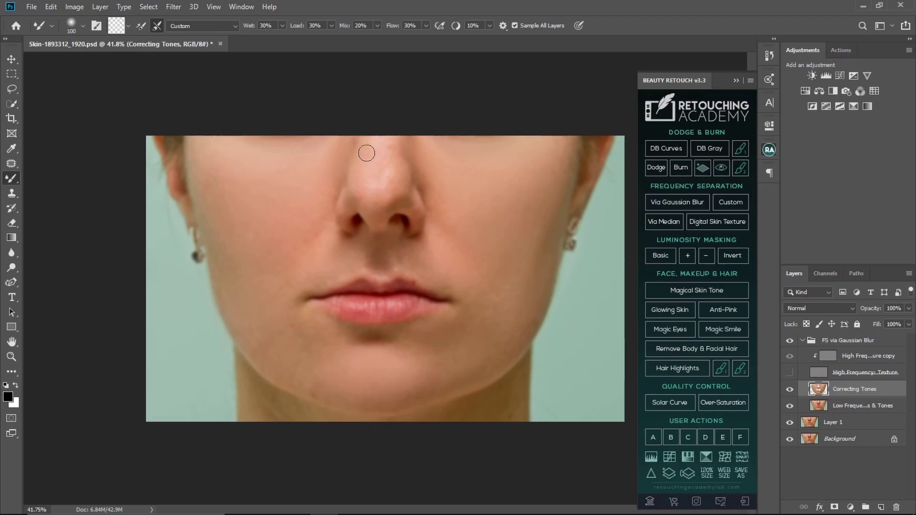
Soften the tonal transitions and highlights on the nose and blend the chin with the Mixer Brush
key("bracketright")
key("bracketright")
key("bracketleft")
key("bracketright")
key("bracketright")
key("bracketright")
key("bracketright")
key("bracketleft")
key("bracketleft")
key("bracketright")
key("bracketright")
key("bracketright")
key("bracketright")
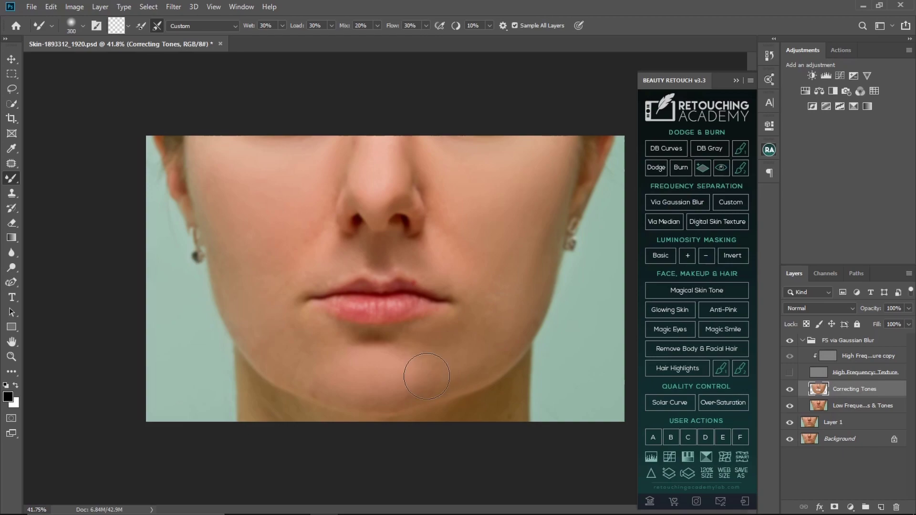
Blend the skin tones along the jawline beside the chin with a smaller Mixer Brush, and toggle the High Frequency texture layer's visibility
key("bracketleft")
key("bracketleft")
key("bracketleft")
left_click_drag(490, 409, 509, 396)
key("bracketleft")
key("bracketleft")
key("bracketleft")
left_click(790, 373)
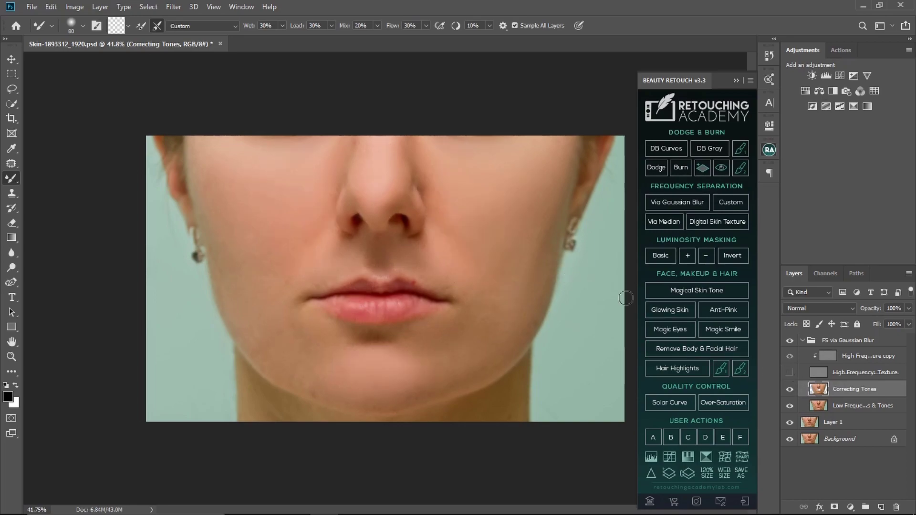
Blend the broad tones of the subject's left cheek with the Mixer Brush enlarged to size 400
key("bracketright")
key("bracketright")
key("bracketright")
key("bracketright")
key("bracketright")
key("bracketright")
key("bracketright")
key("bracketright")
key("bracketright")
key("bracketright")
key("bracketright")
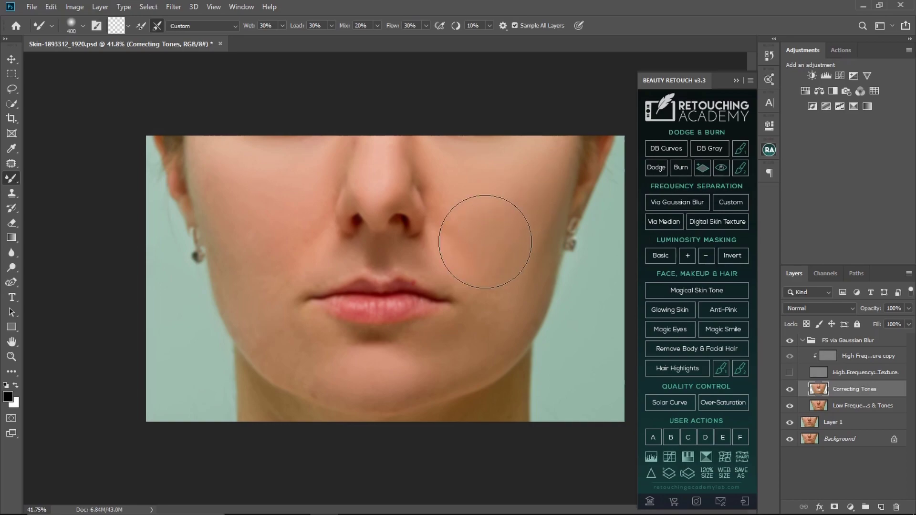
Refine the left cheek's tonal transitions with the Mixer Brush at about size 250, and show the High Frequency texture layer again
key("bracketleft")
key("bracketleft")
key("bracketleft")
key("bracketleft")
key("bracketleft")
key("bracketright")
key("bracketleft")
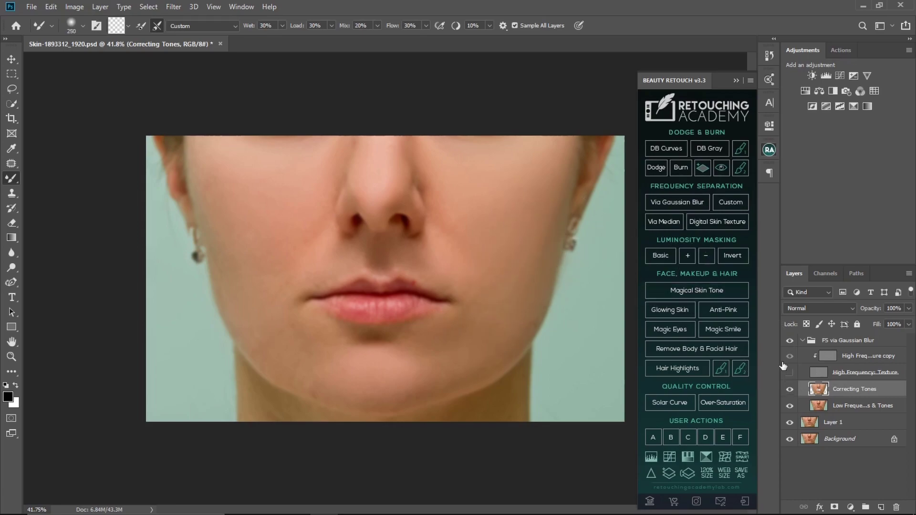
left_click(791, 372)
On the High Frequency: Texture copy layer, clone clean nearby texture over the spot at the upper lip's edge with the Clone Stamp
key("z")
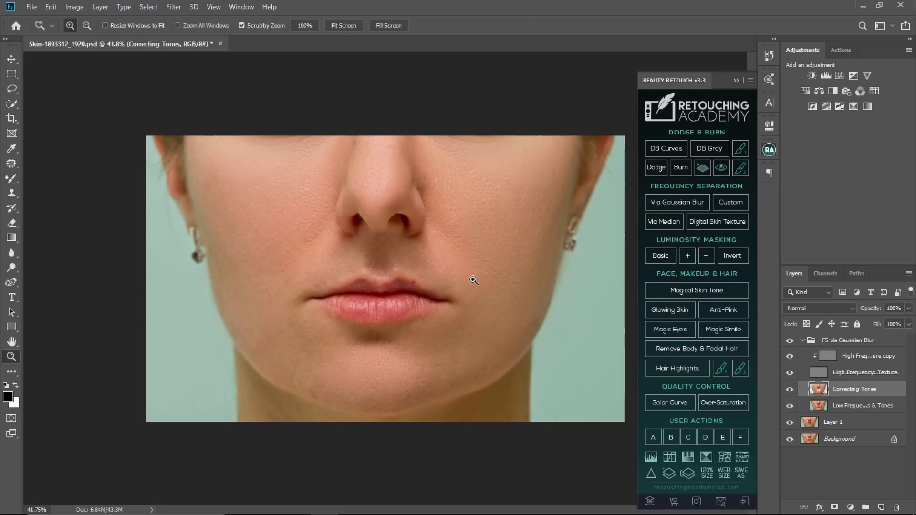
mouse_move(473, 279)
left_mouse_down()
mouse_move(453, 285)
mouse_move(465, 286)
left_mouse_up()
key("b")
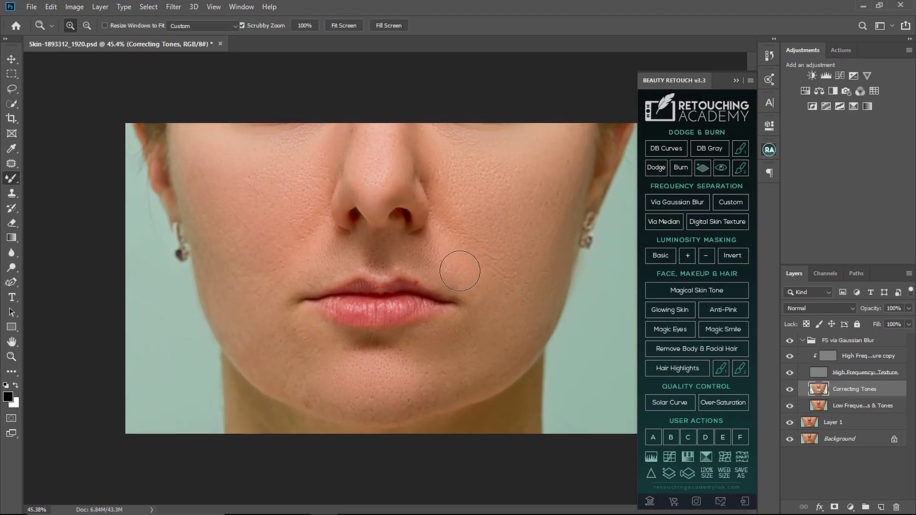
left_click(822, 359)
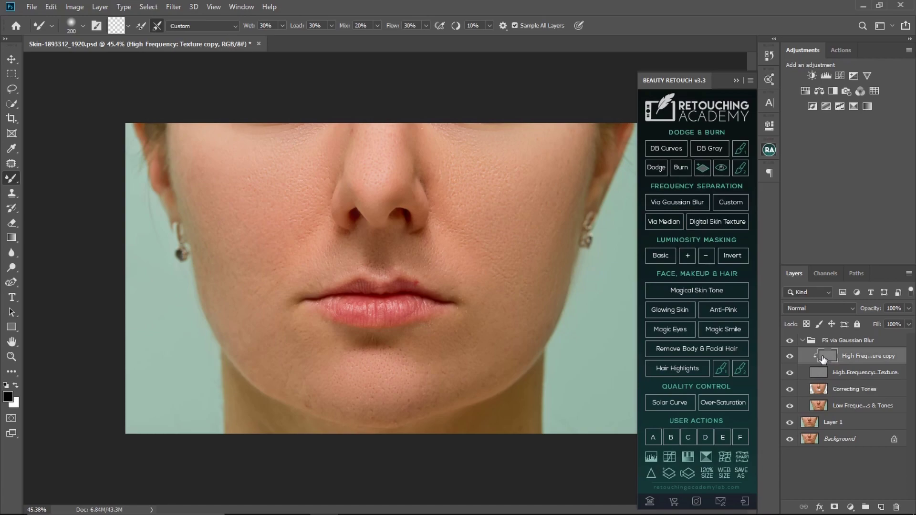
key("s")
left_click(431, 288, "alt")
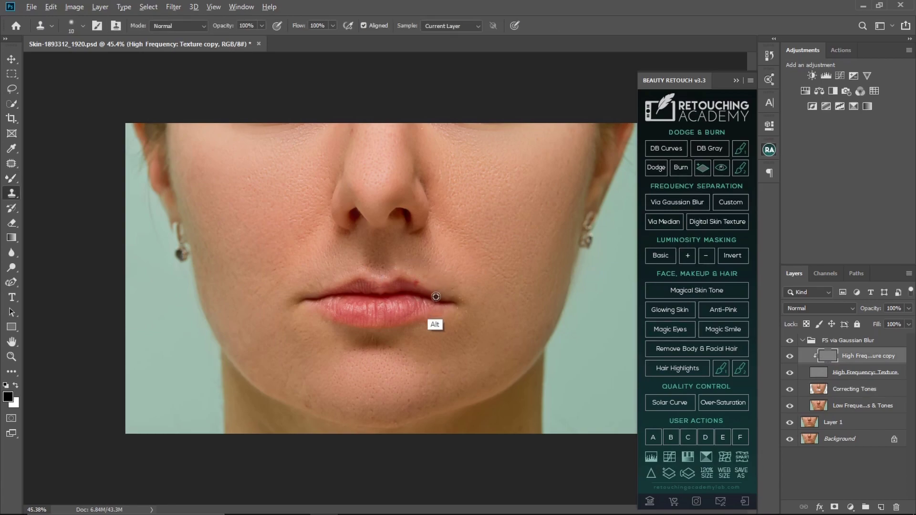
left_click(417, 282)
key("z")
left_click_drag(428, 287, 446, 295)
key("s")
left_click(427, 290, "alt")
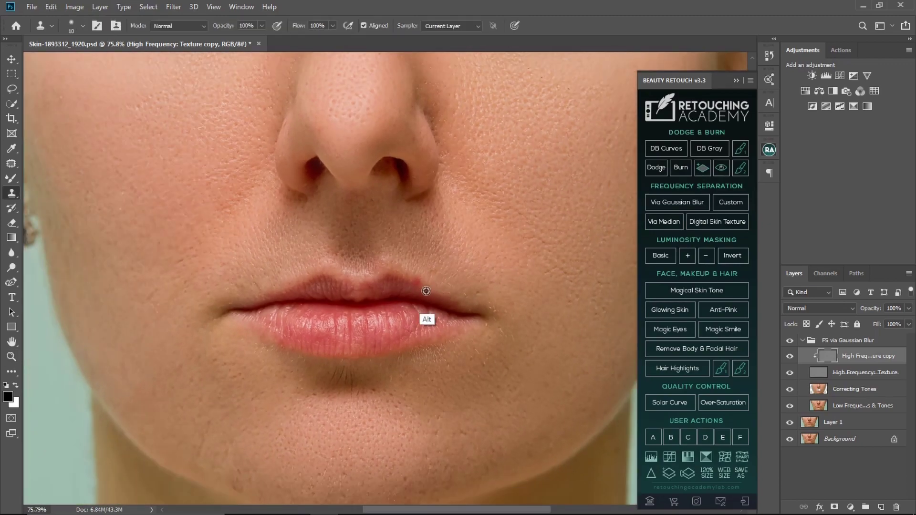
left_click(416, 280)
With the texture hidden, blend away the red spot at the upper lip's edge using the Mixer Brush on the Correcting Tones layer
key("z")
left_click_drag(440, 321, 416, 318)
key("s")
left_click(807, 384)
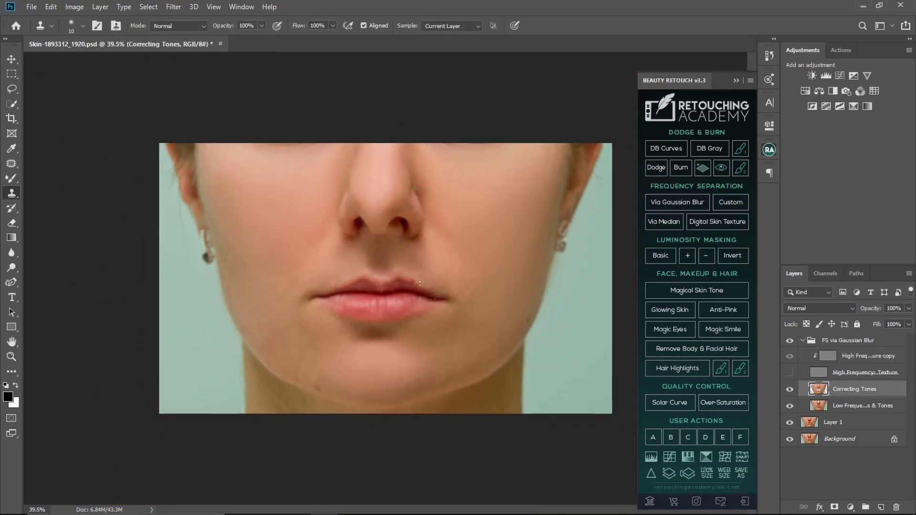
left_click_drag(420, 282, 450, 292)
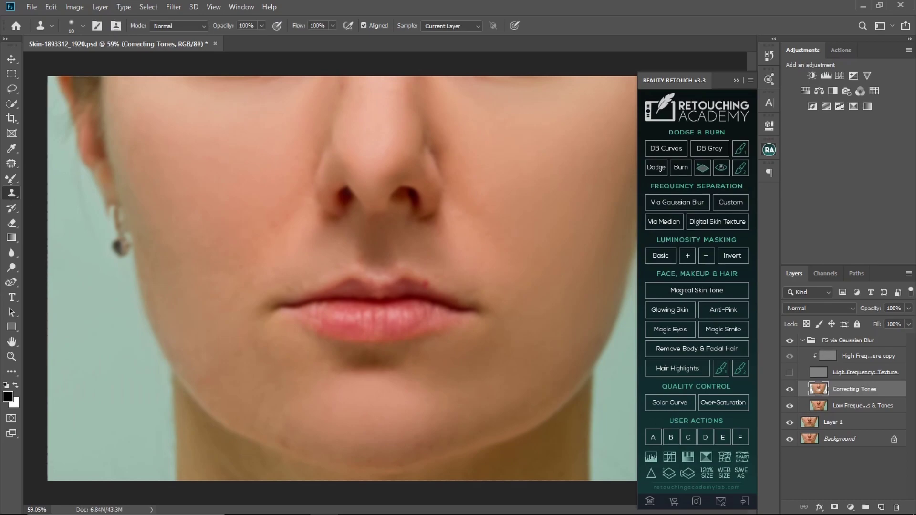
key("b")
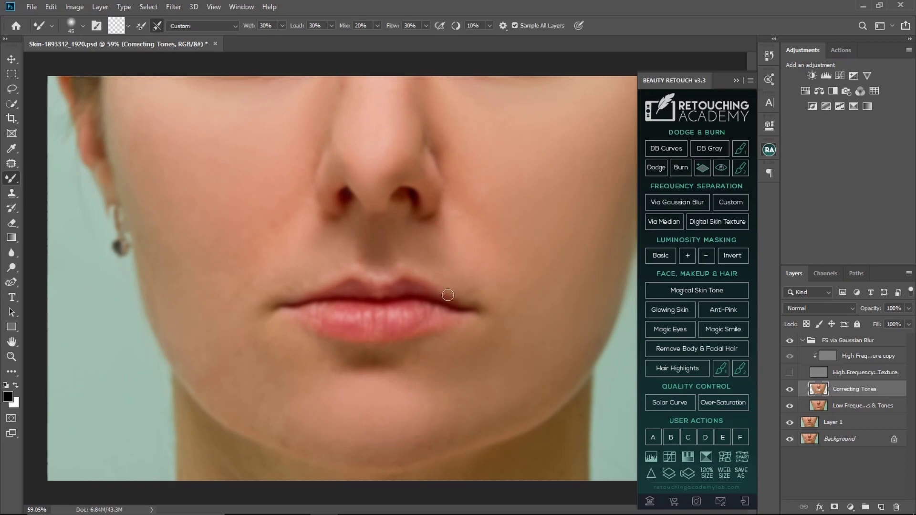
Compare the image with the FS via Gaussian Blur group and texture toggled, and reselect the Correcting Tones layer
left_click(791, 343)
left_click(791, 373)
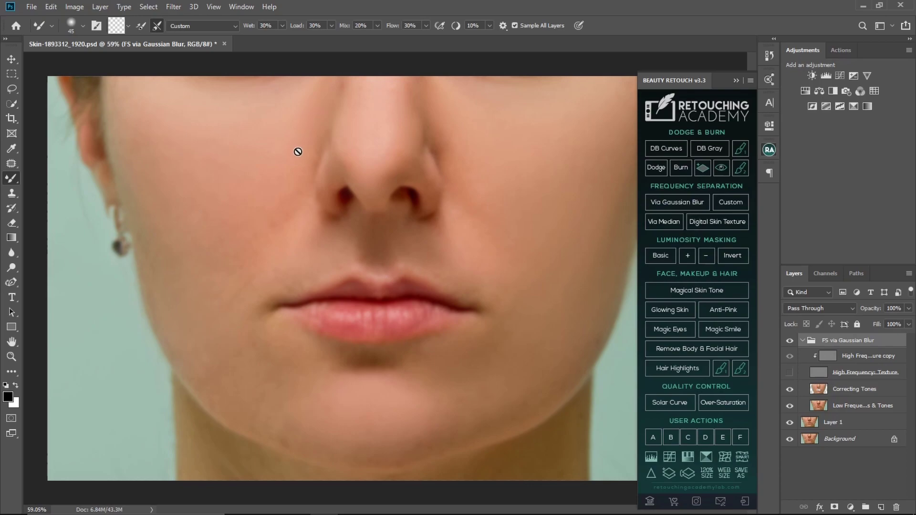
left_click(822, 389)
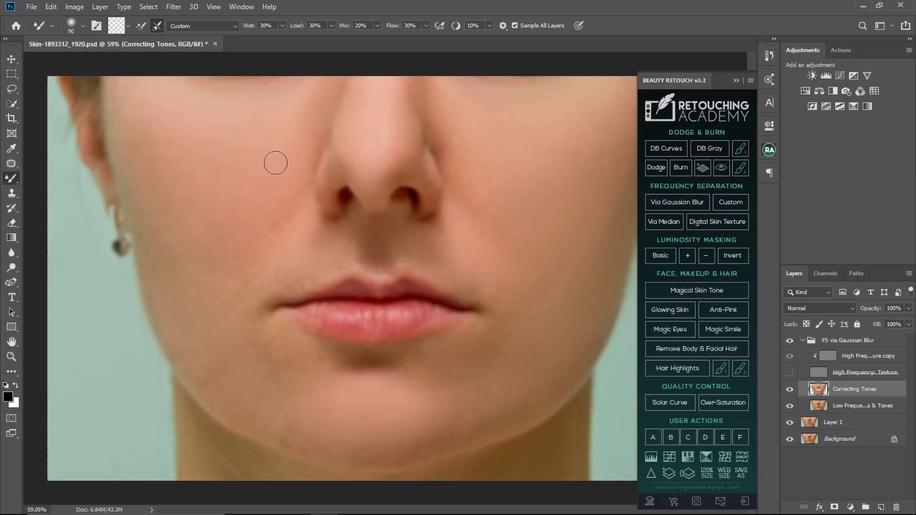
Show the High Frequency: Texture layer again and examine the blended skin across the whole lower face
key("z")
left_click_drag(334, 234, 305, 238)
key("b")
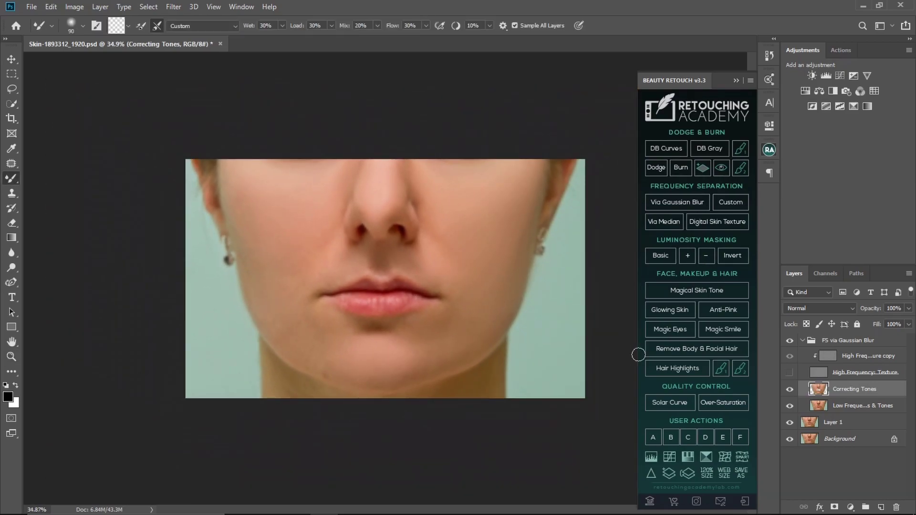
key("z")
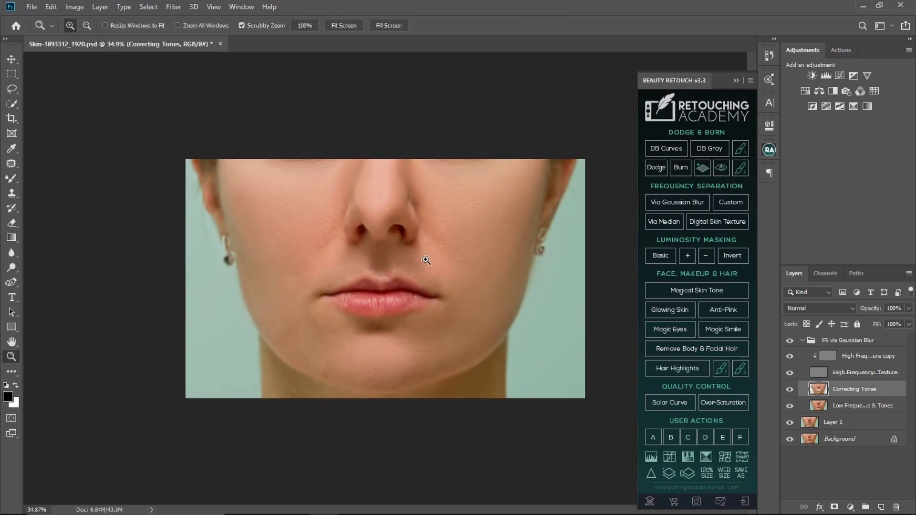
mouse_move(372, 269)
left_mouse_down()
mouse_move(442, 268)
mouse_move(432, 266)
left_mouse_up()
key("b")
key("z")
mouse_move(337, 297)
left_mouse_down()
mouse_move(358, 302)
mouse_move(345, 302)
left_mouse_up()
key("b")
key("b")
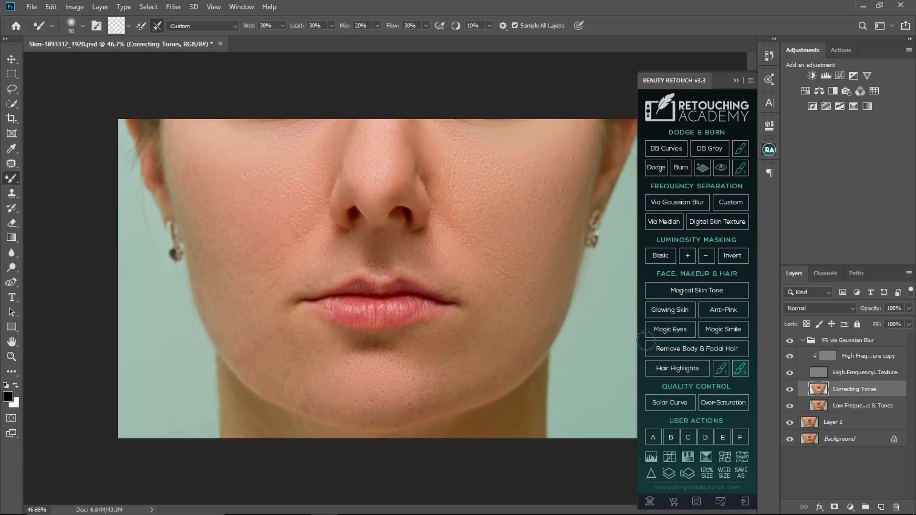
Merge the Correcting Tones and Low Frequency layers, and smooth the result with the Portraiture filter after sampling the cheek for the skin tones mask
left_click(862, 405, "ctrl")
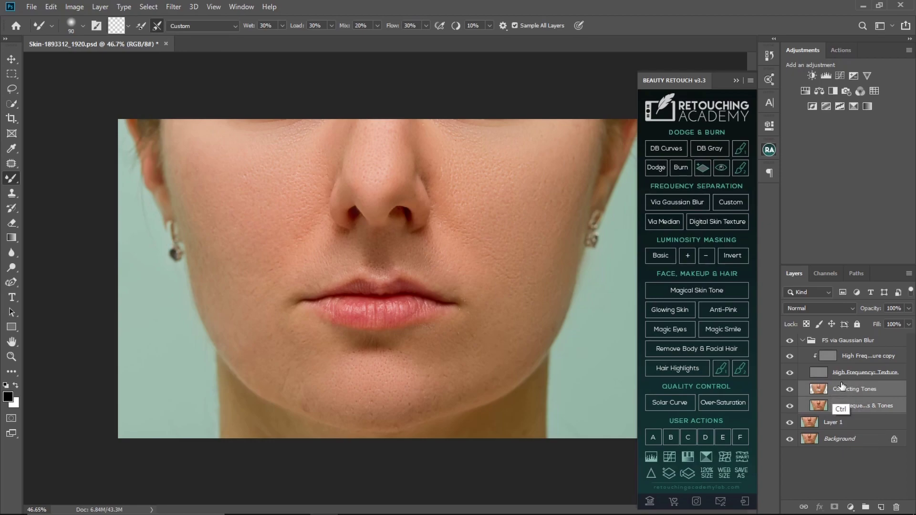
key("ctrl+e")
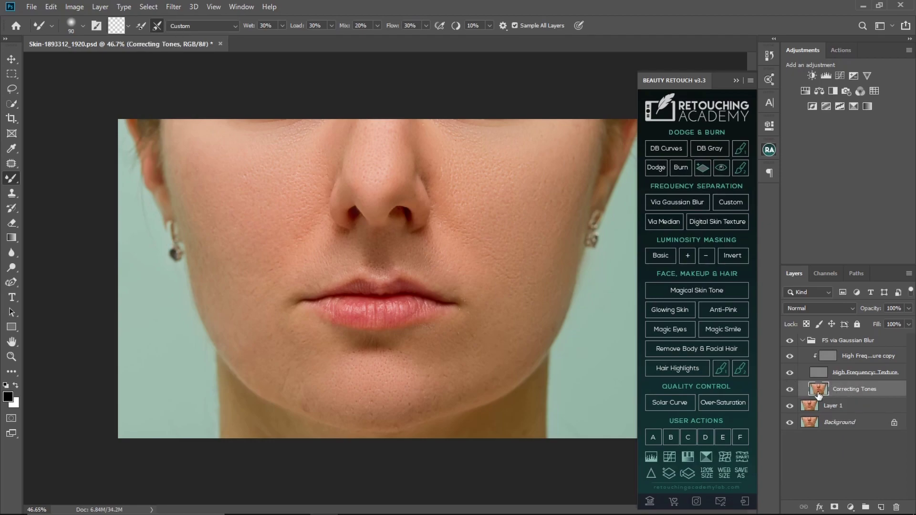
left_click(175, 9)
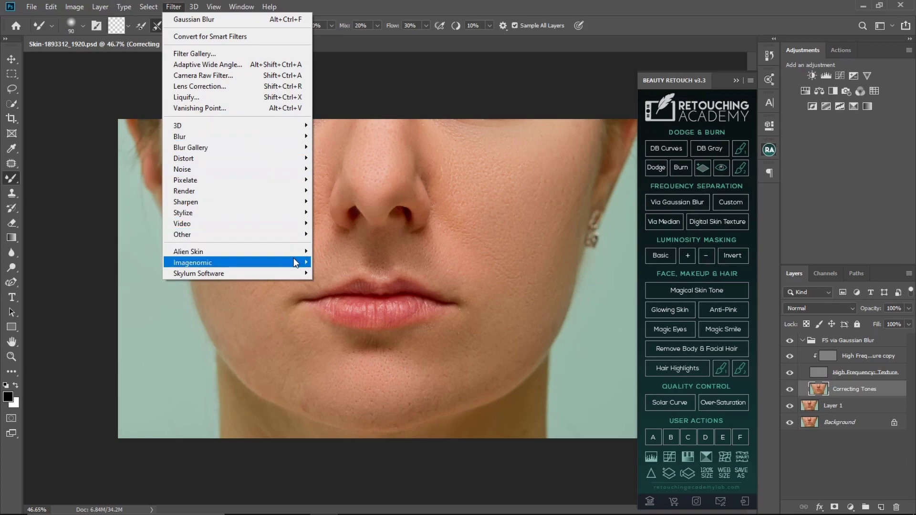
mouse_move(299, 264)
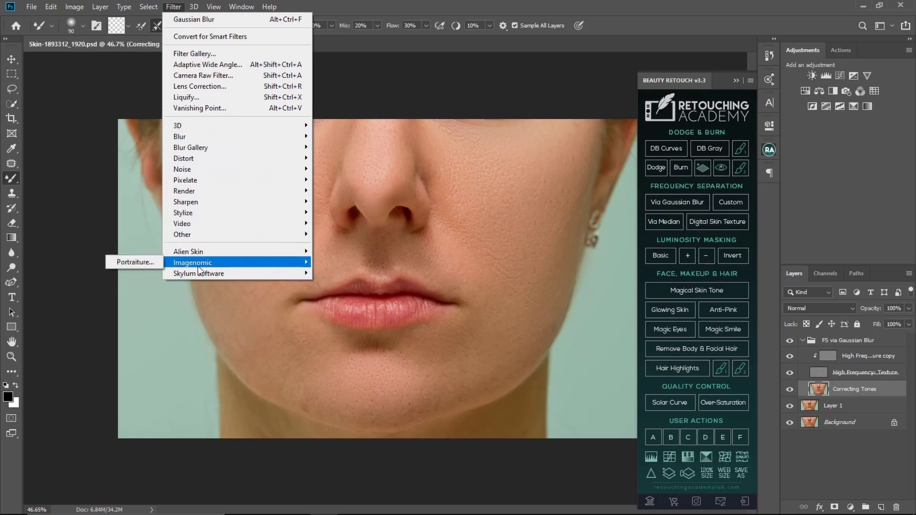
left_click(142, 263)
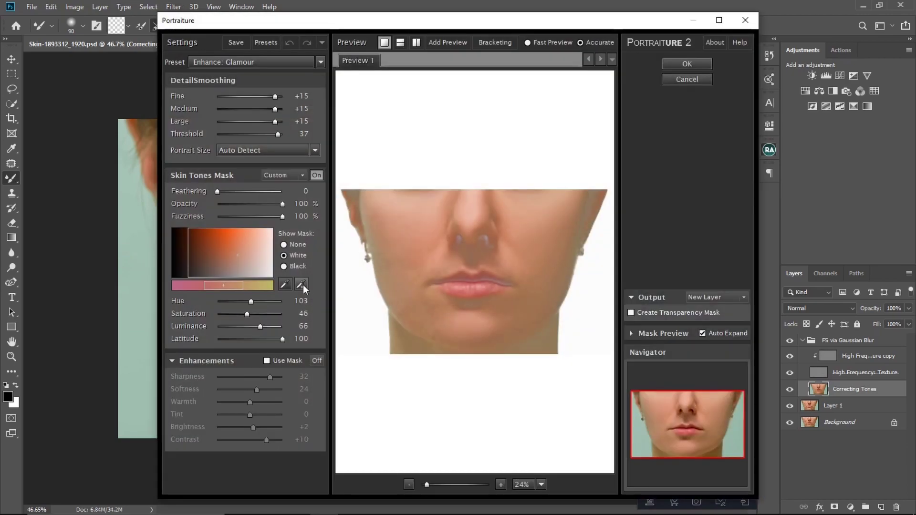
left_click(302, 285)
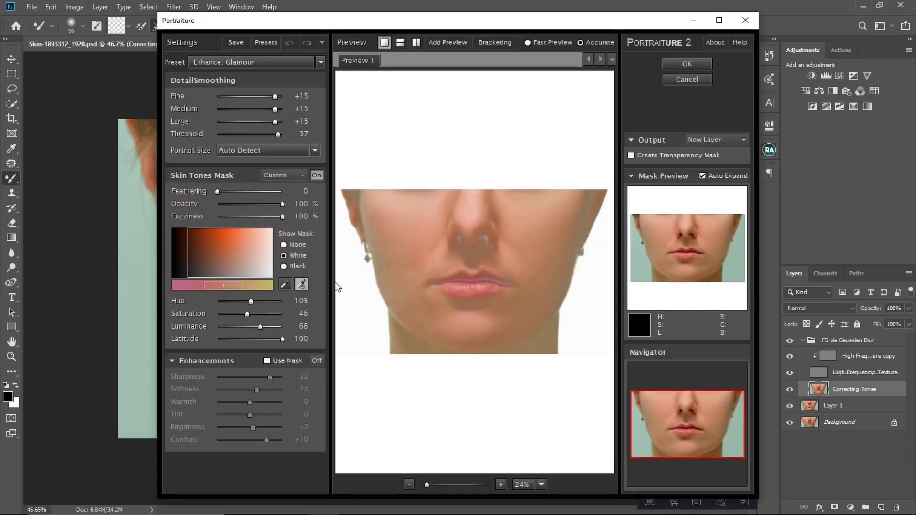
left_click(407, 257)
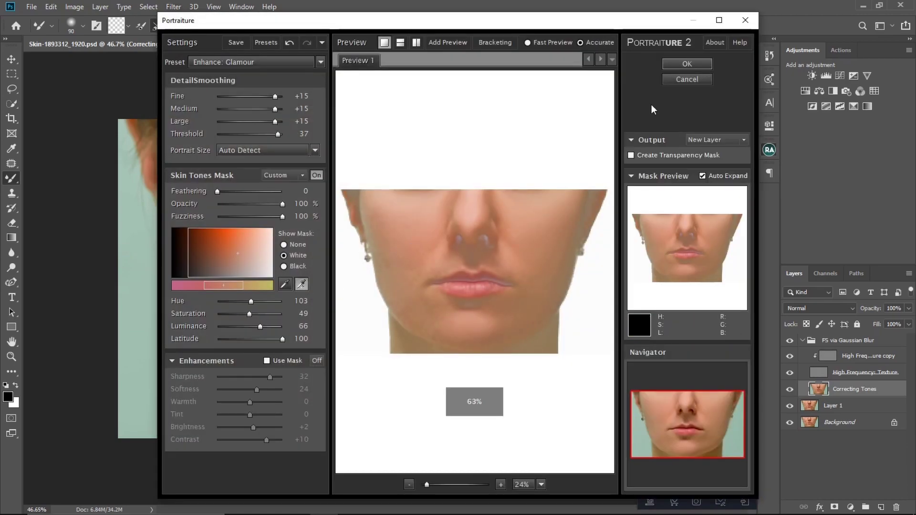
left_click(693, 63)
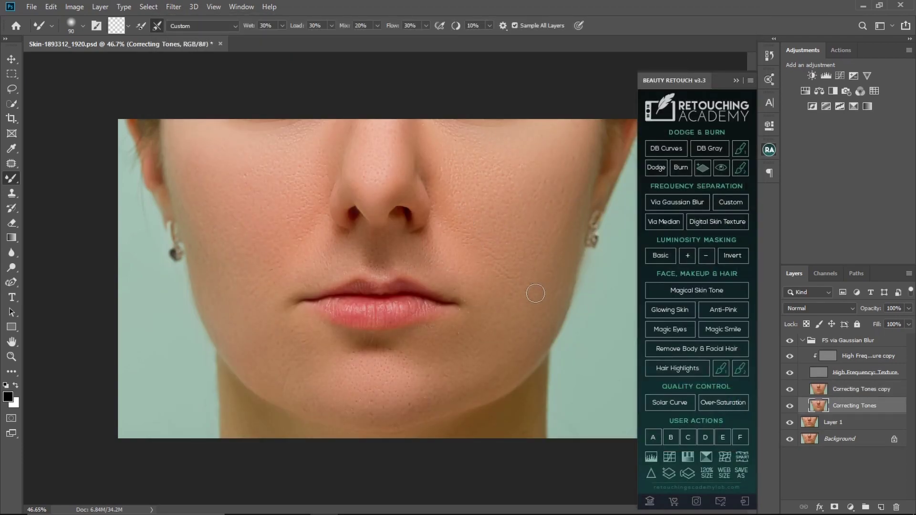
Collapse the FS via Gaussian Blur group and compare the retouch with the group hidden and with only the Background visible
key("z")
mouse_move(479, 260)
left_mouse_down()
mouse_move(505, 258)
mouse_move(477, 247)
mouse_move(501, 247)
mouse_move(492, 248)
left_mouse_up()
key("b")
left_click(803, 339)
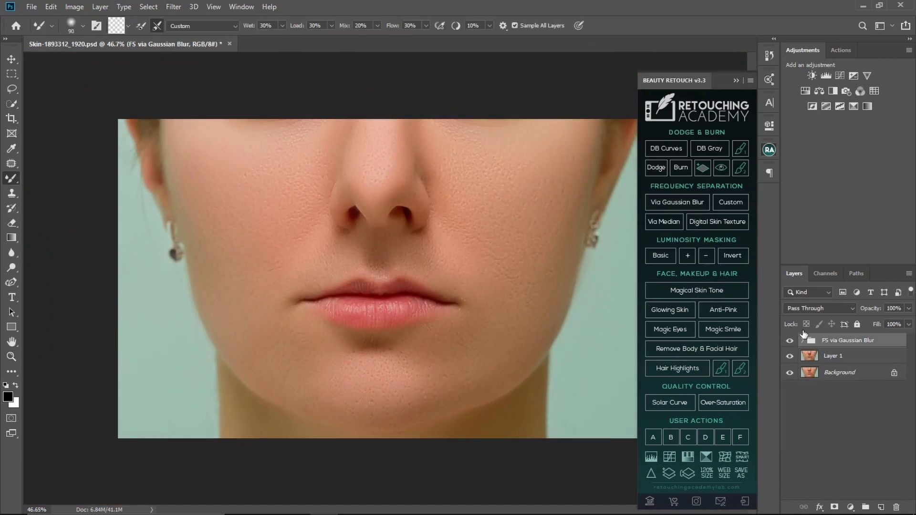
left_click(790, 341)
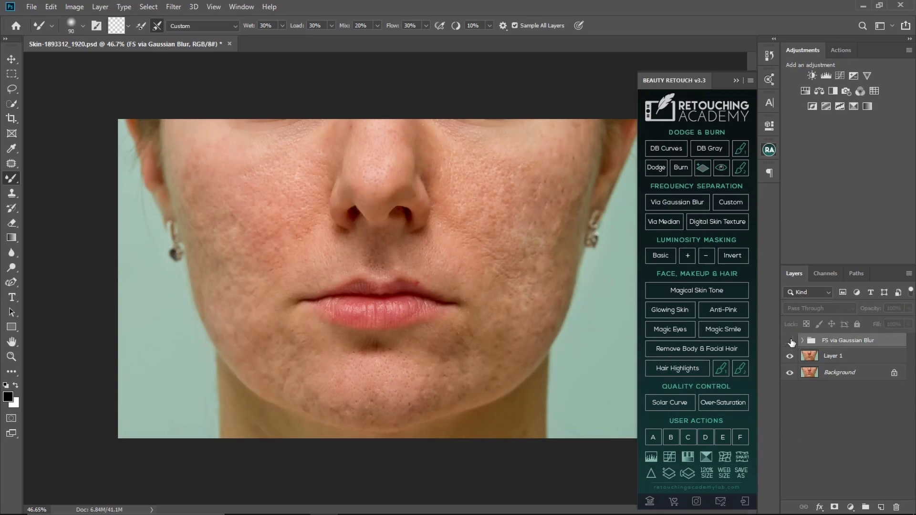
left_click(790, 341)
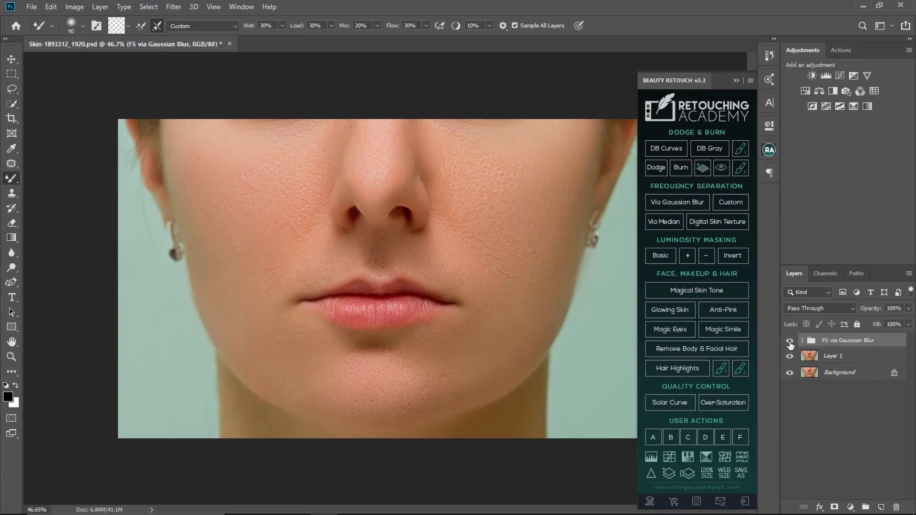
left_click(791, 372, "alt")
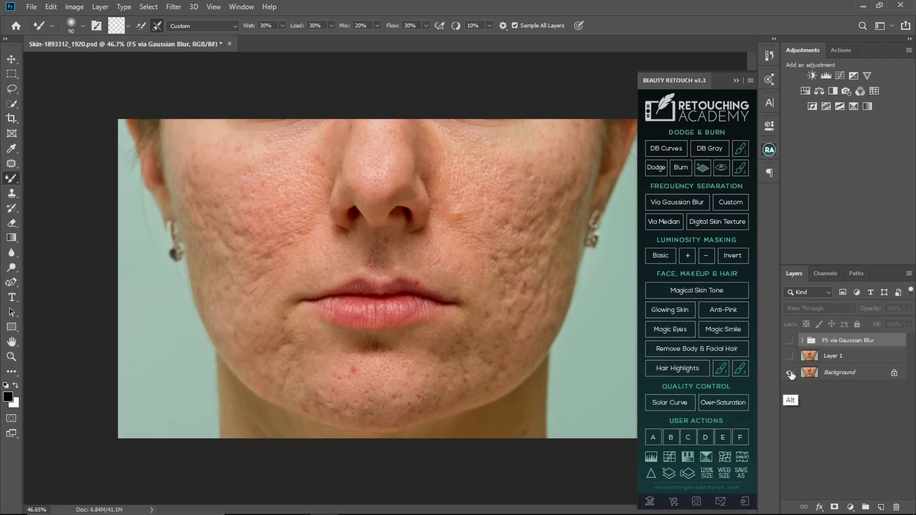
left_click(794, 375, "alt")
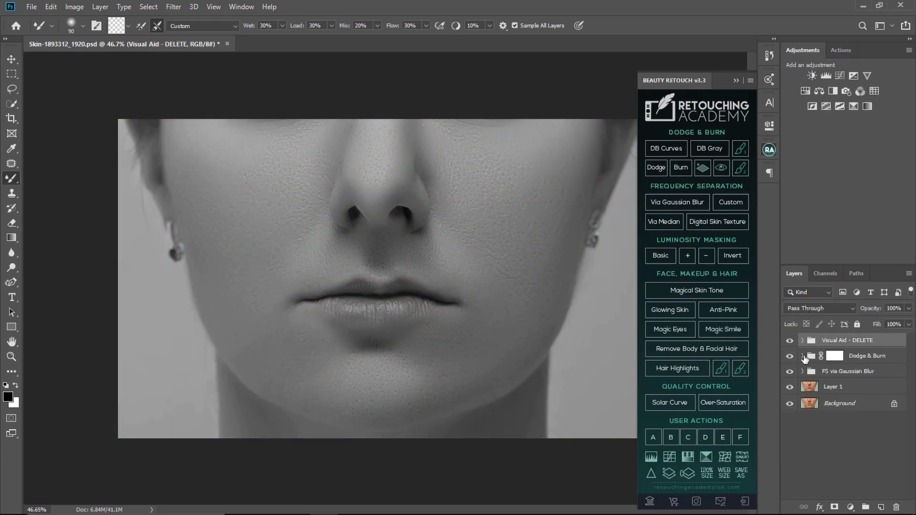
Create the dodge and burn curves, and prepare the regular Brush tool at 3% flow on the Dodge Curve mask
left_click(803, 357)
left_click(846, 376)
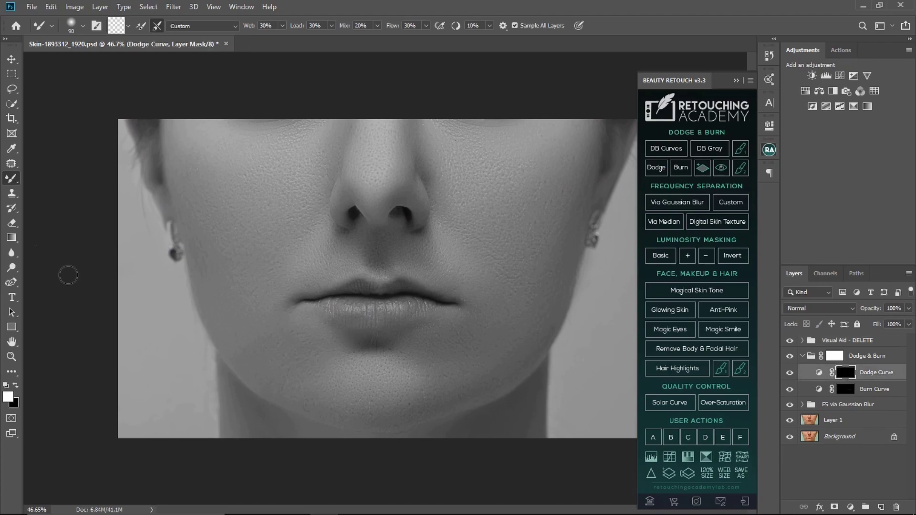
right_click(14, 183)
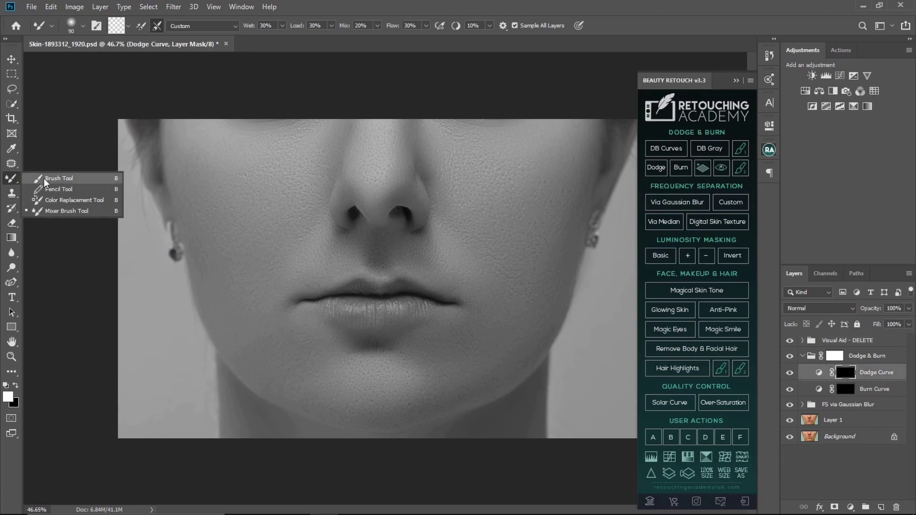
left_click(58, 177)
left_click(336, 26)
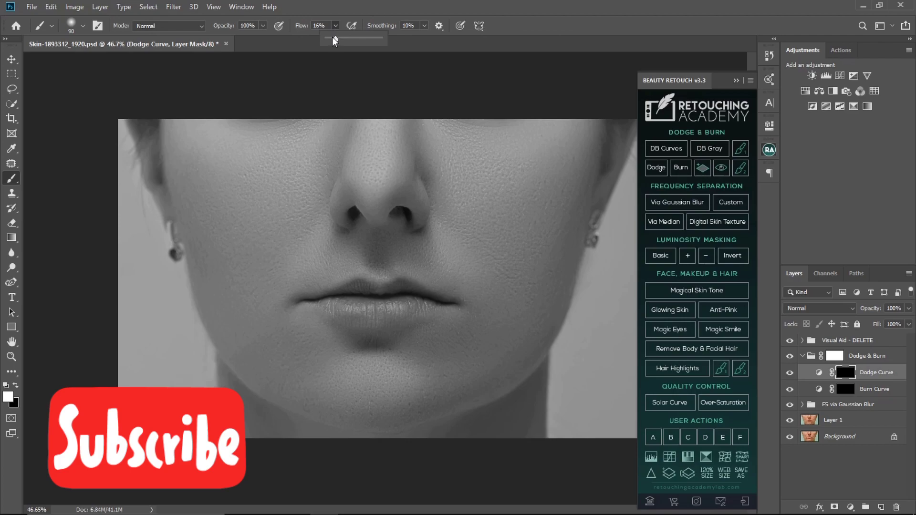
left_click(328, 38)
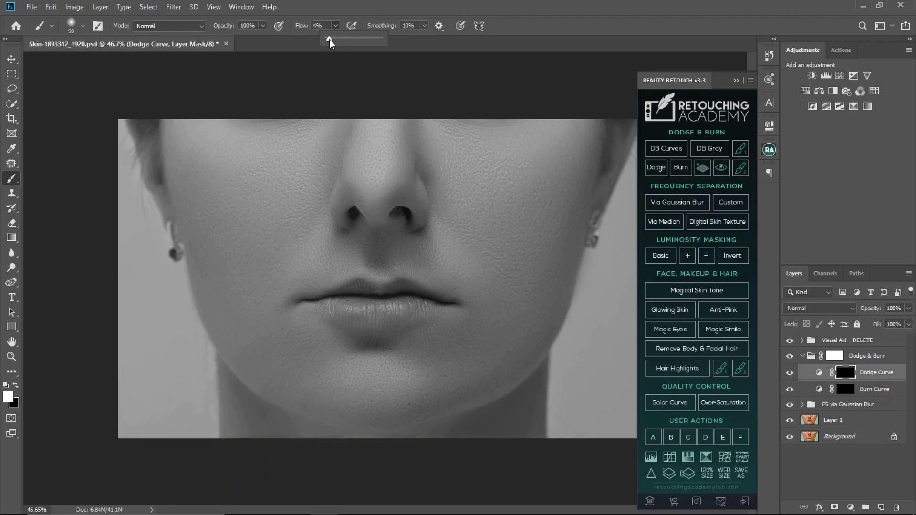
left_click(299, 29)
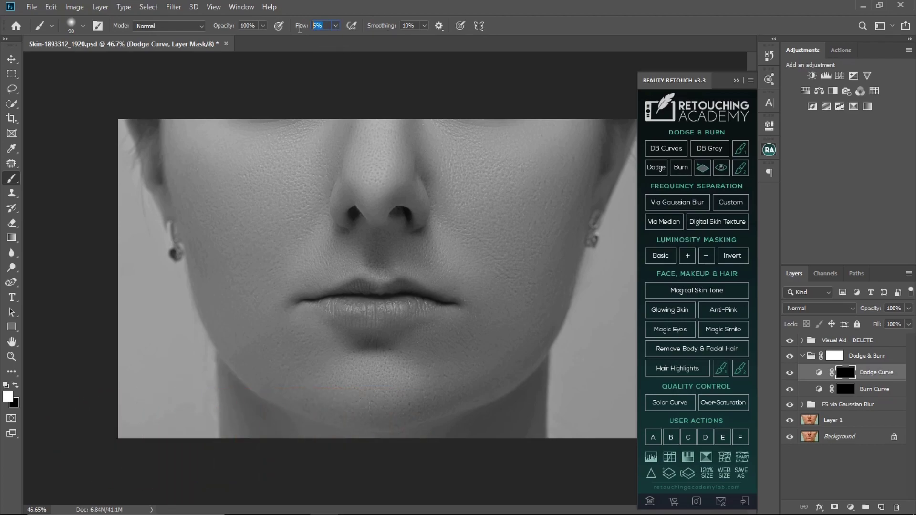
type("3")
key("Return")
Brighten the highlights around the nose and upper cheeks on the Dodge Curve mask with a soft brush at about size 175
key("bracketright")
key("bracketright")
key("bracketright")
key("bracketright")
key("bracketleft")
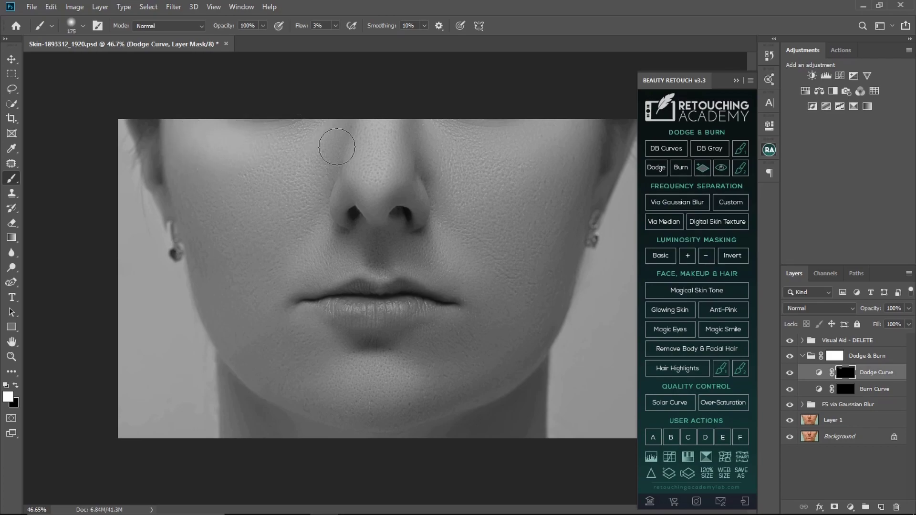
key("bracketright")
Darken the outer cheeks and jawline on the Burn Curve mask using a large soft brush
left_click(847, 389)
key("bracketright")
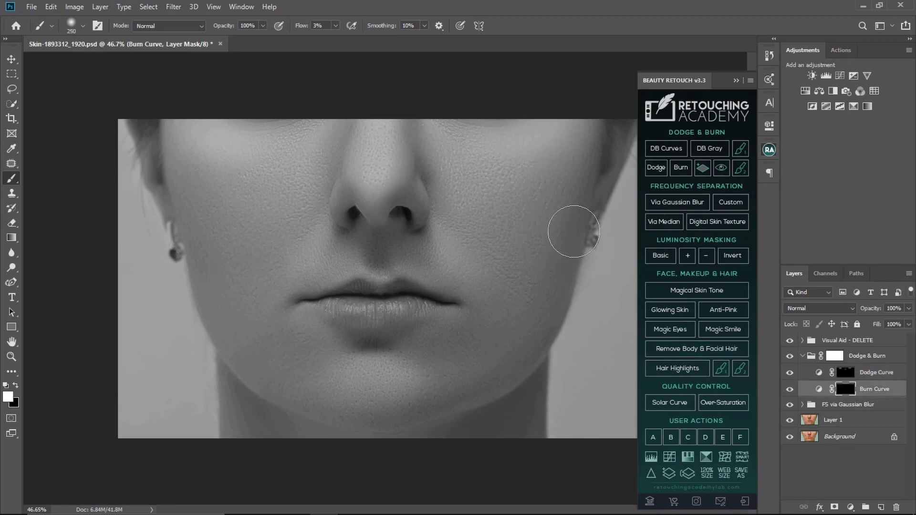
key("bracketright")
key("bracketright")
key("bracketright")
key("bracketright")
left_click_drag(536, 267, 461, 370)
key("bracketleft")
key("bracketleft")
key("bracketleft")
key("bracketleft")
mouse_move(215, 287)
left_mouse_down()
mouse_move(200, 253)
mouse_move(234, 341)
left_mouse_up()
key("bracketright")
Brighten the chin with a size 400 brush and the lower lip with a size 70 brush on the Dodge Curve mask
left_click(849, 372)
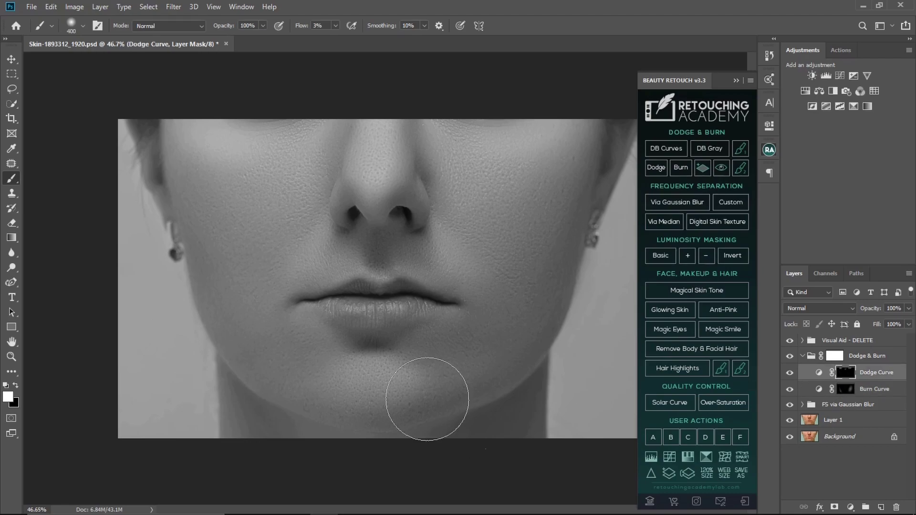
mouse_move(368, 378)
left_mouse_down()
mouse_move(340, 395)
mouse_move(387, 398)
mouse_move(391, 370)
mouse_move(359, 395)
left_mouse_up()
key("bracketleft")
key("bracketleft")
key("bracketleft")
key("bracketleft")
key("bracketleft")
key("bracketleft")
key("bracketleft")
key("bracketleft")
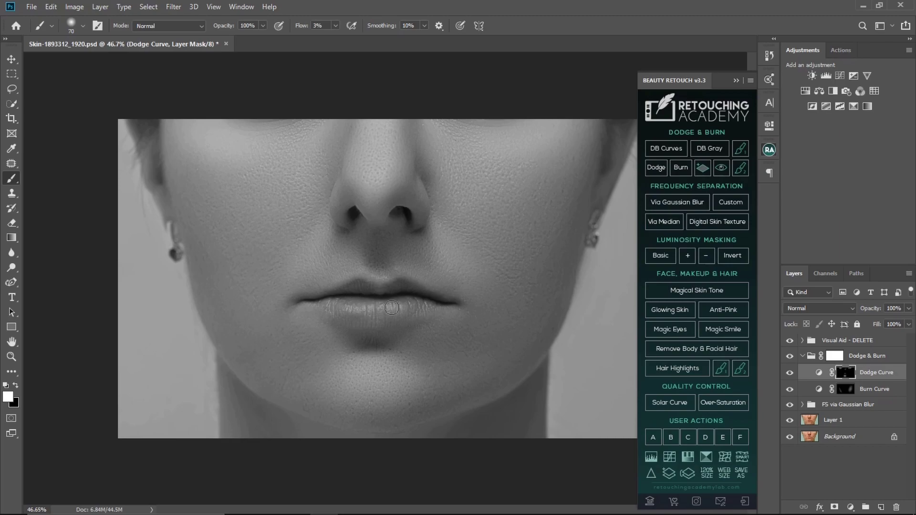
Delete the Visual Aid - DELETE group and collapse the Dodge & Burn group
left_click(811, 356)
left_click(824, 342)
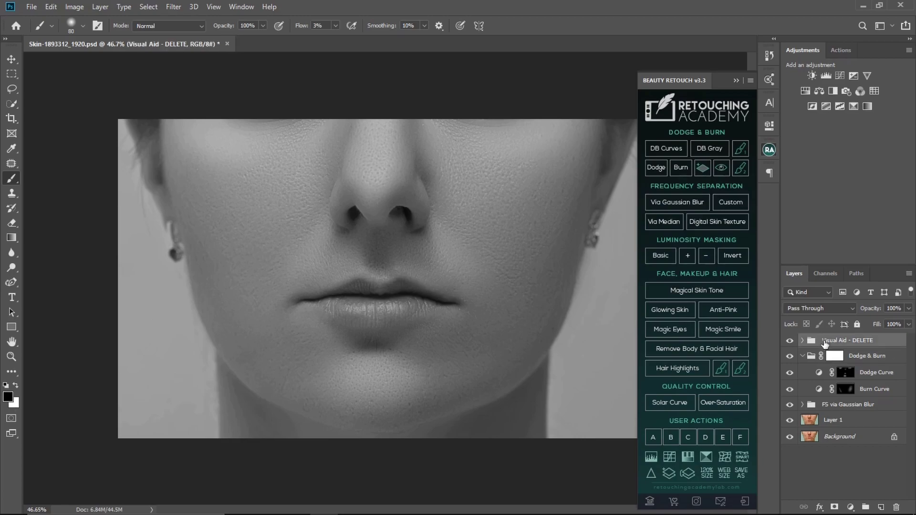
key("Delete")
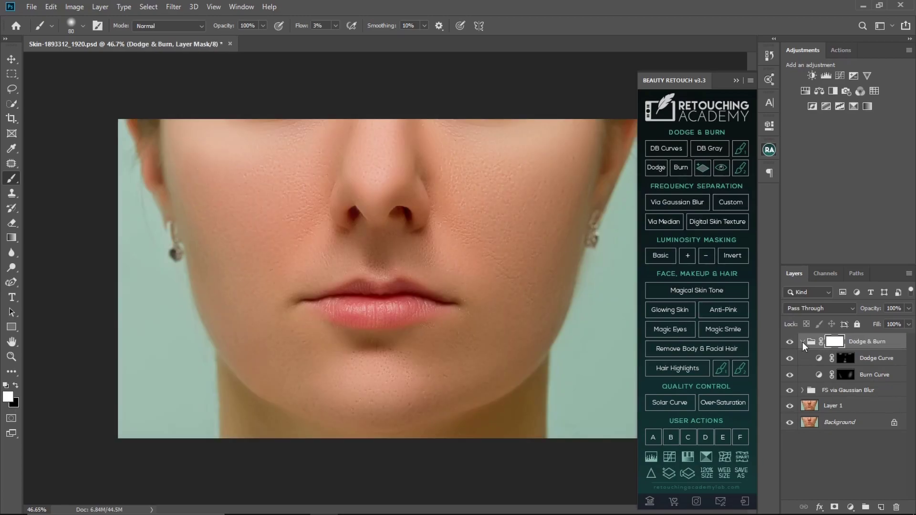
left_click(802, 342)
Compare the face with the Dodge & Burn group hidden and shown, and examine the contouring at different magnifications
left_click(790, 343)
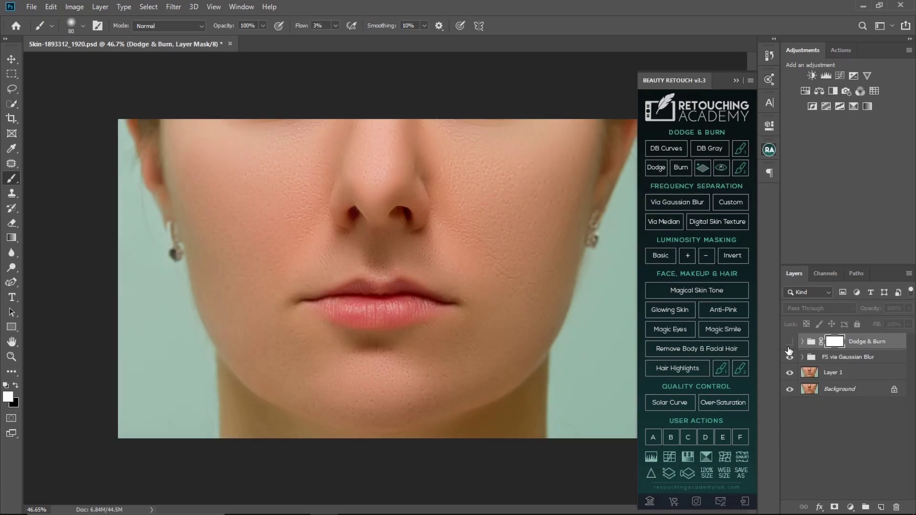
left_click(790, 344)
left_click(791, 352)
left_click(793, 353)
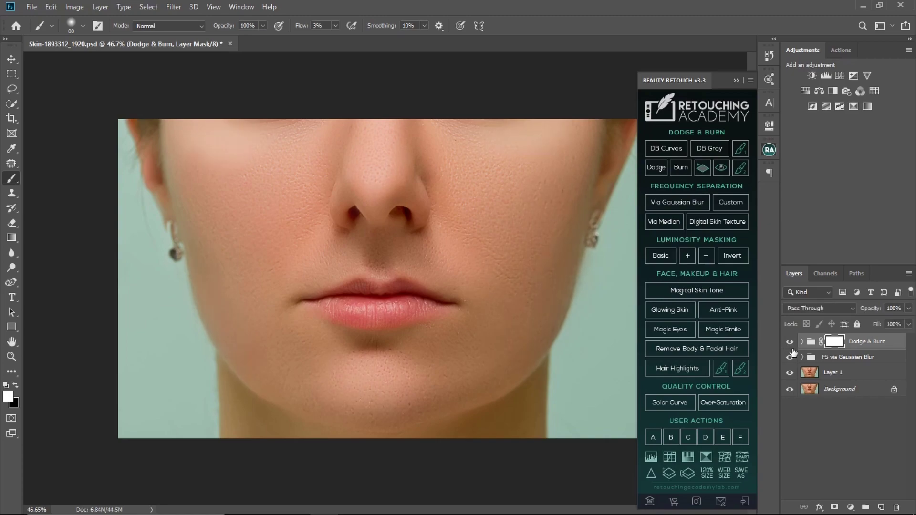
left_click(790, 350)
left_click(791, 350)
left_click(790, 343)
left_click(790, 343)
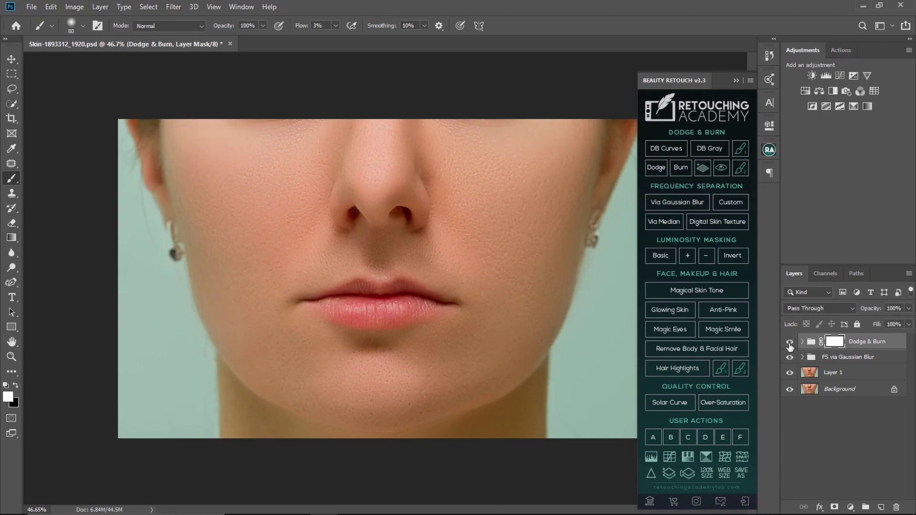
left_click(791, 344)
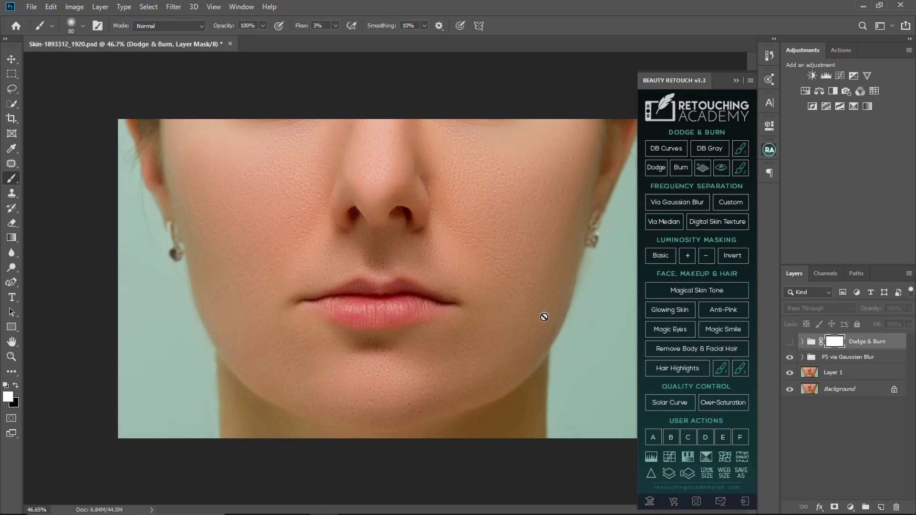
left_click(790, 342)
key("z")
scroll(389, 291, "down", 3)
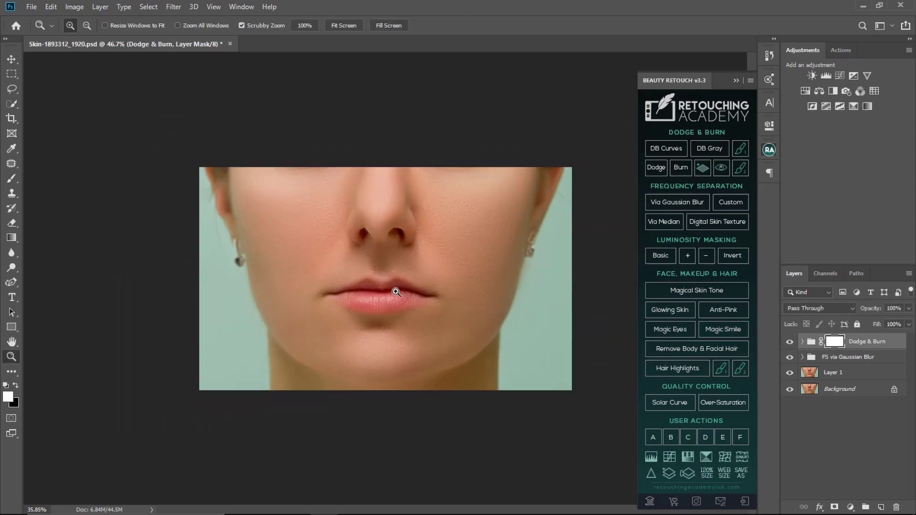
key("ctrl+space")
mouse_move(405, 301)
left_mouse_down()
mouse_move(429, 308)
mouse_move(422, 314)
left_mouse_up()
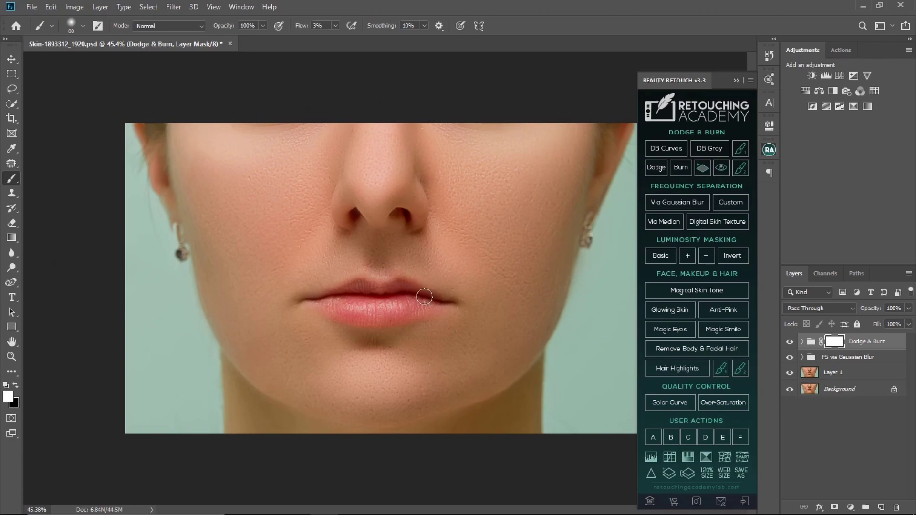
Add a Curves adjustment layer above the Dodge & Burn group using the Lighter (RGB) preset
left_click(813, 75)
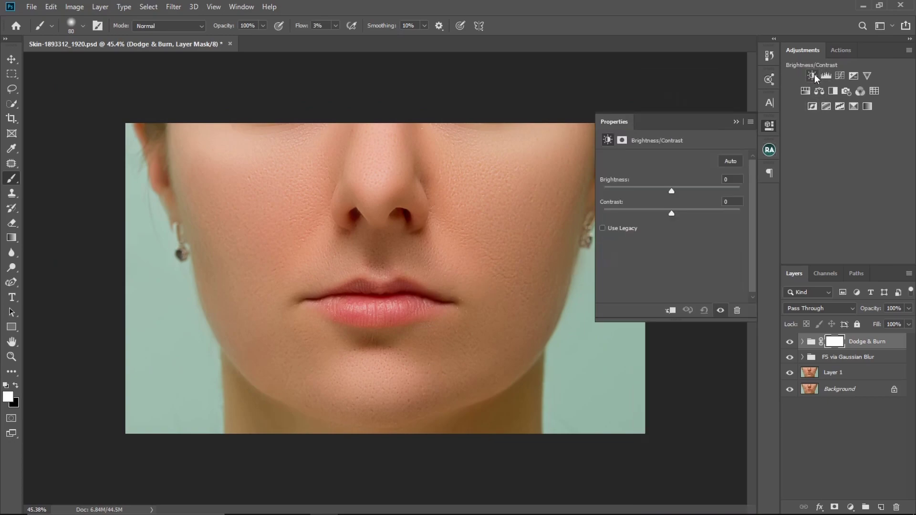
key("ctrl+z")
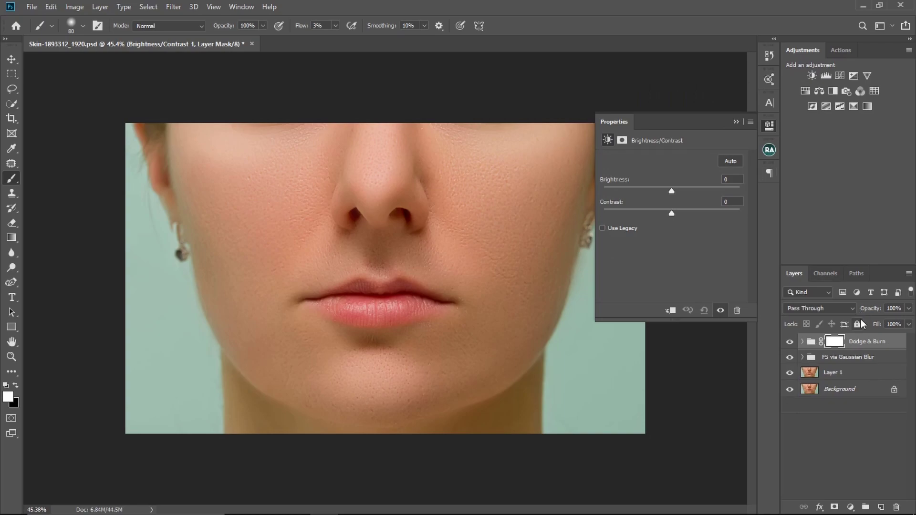
left_click(840, 77)
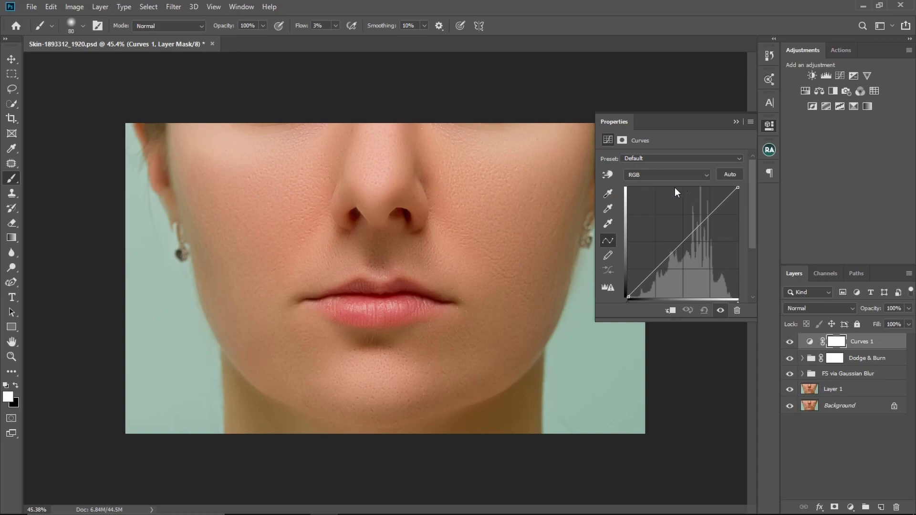
left_click(664, 160)
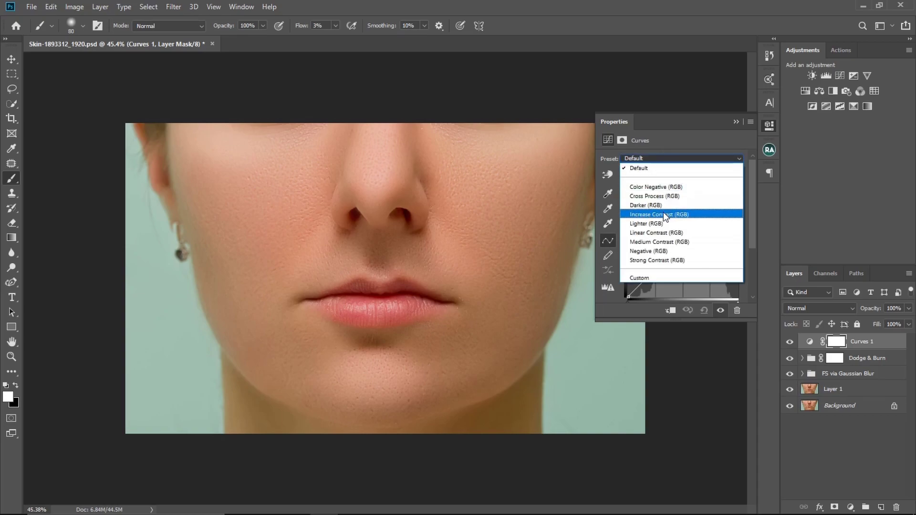
left_click(663, 224)
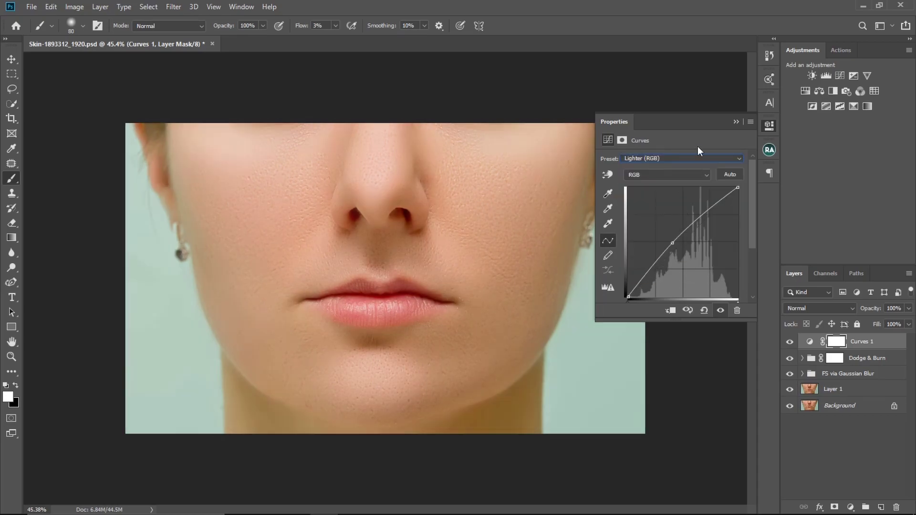
left_click(736, 122)
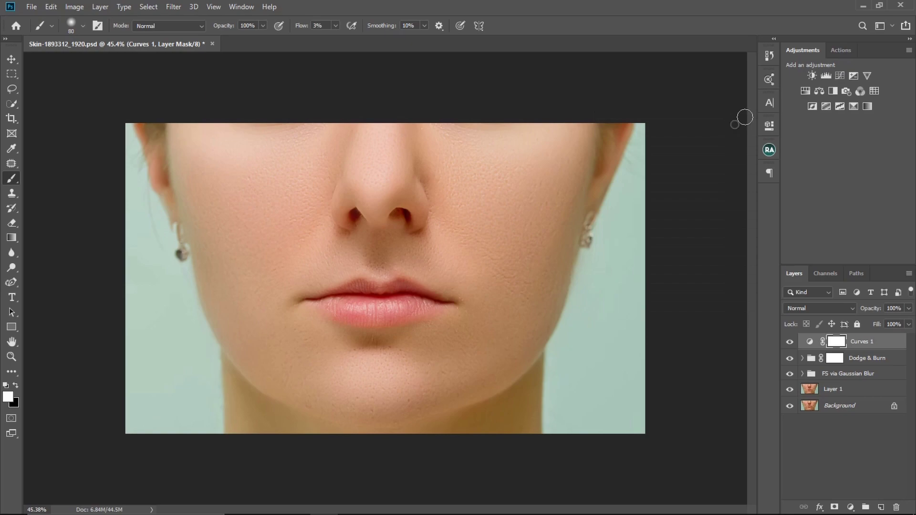
Lower the opacity of the Curves 1 layer to 66%
left_click(909, 308)
left_click_drag(904, 324, 890, 322)
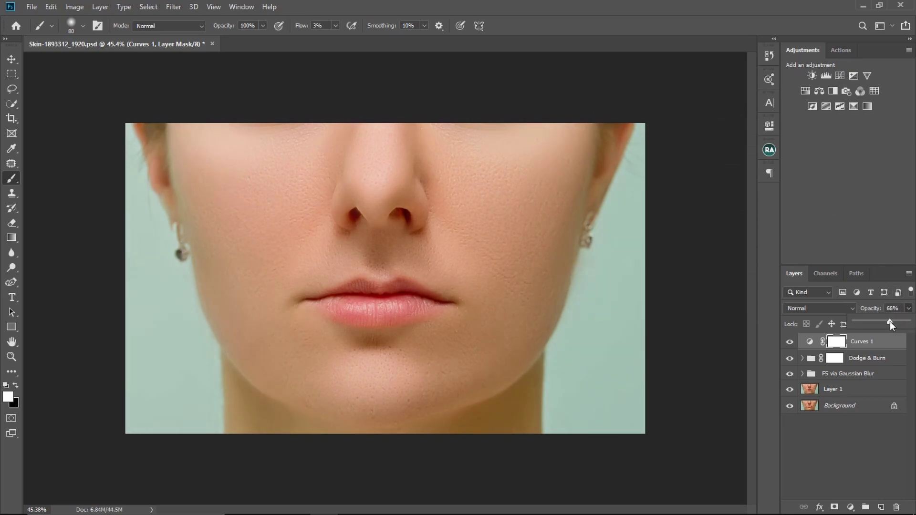
key("z")
left_click_drag(406, 257, 399, 259)
key("b")
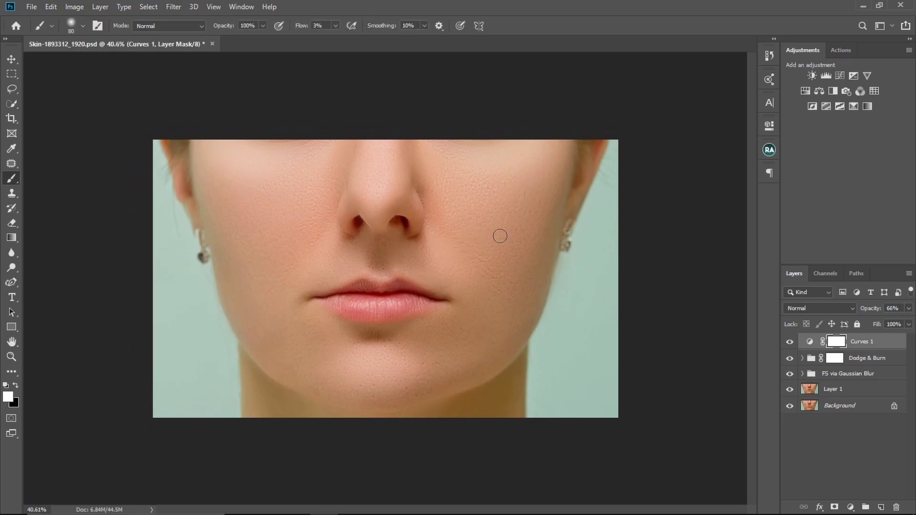
key("z")
mouse_move(466, 245)
left_mouse_down()
mouse_move(497, 253)
mouse_move(481, 255)
left_mouse_up()
key("b")
Add a Beauty Retouch sharpening layer above Curves 1 and compare the skin with it hidden and shown
left_click(769, 151)
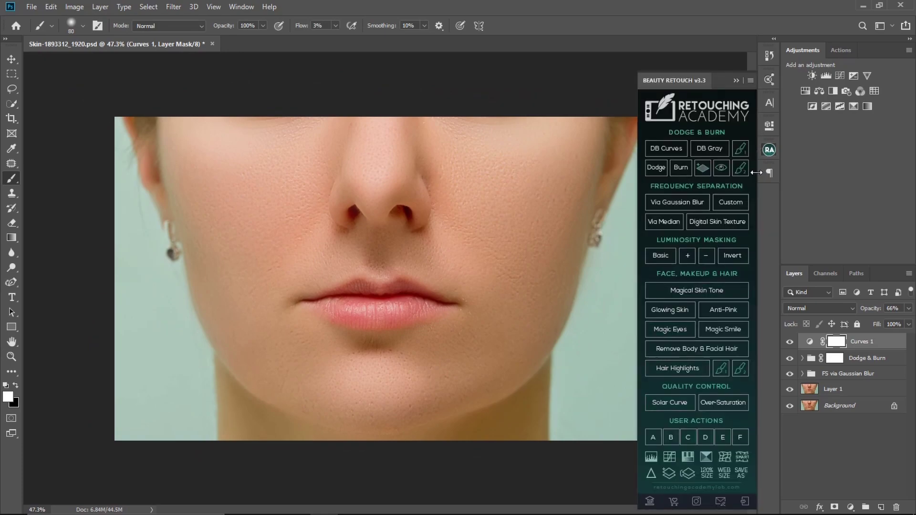
left_click(652, 474)
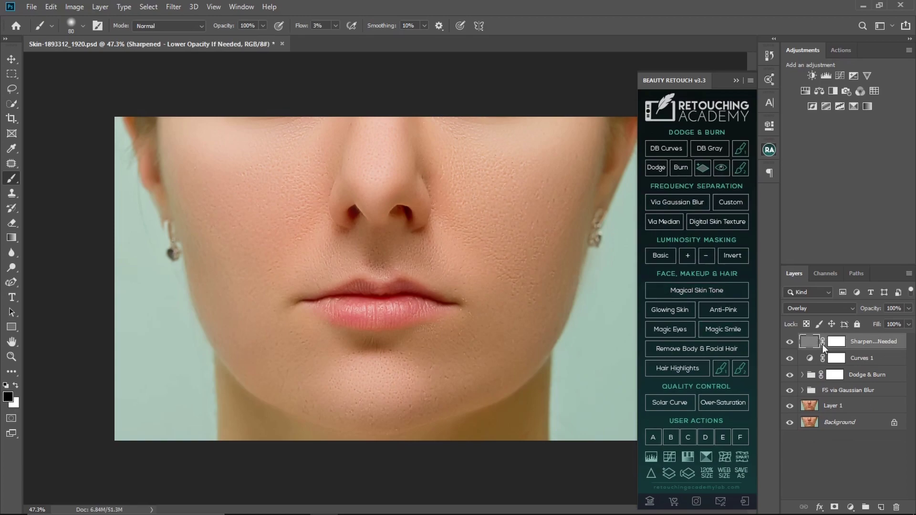
left_click(791, 342)
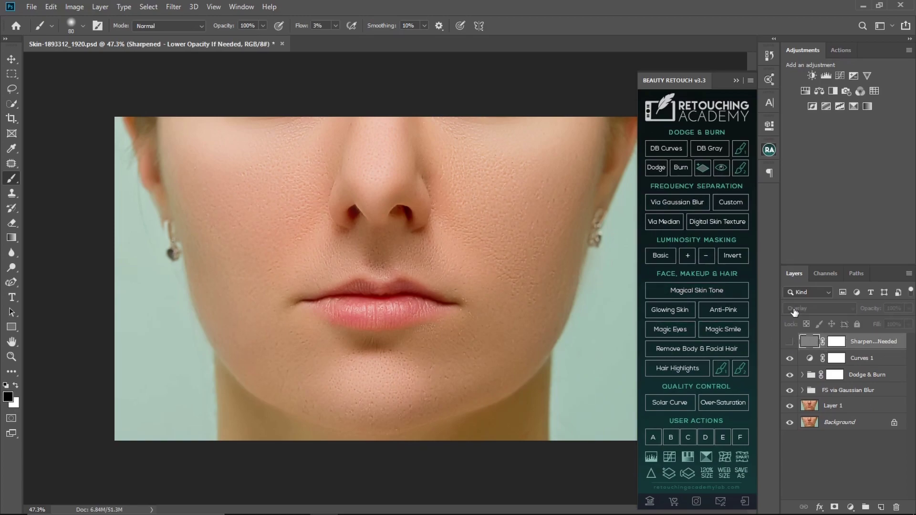
left_click(791, 342)
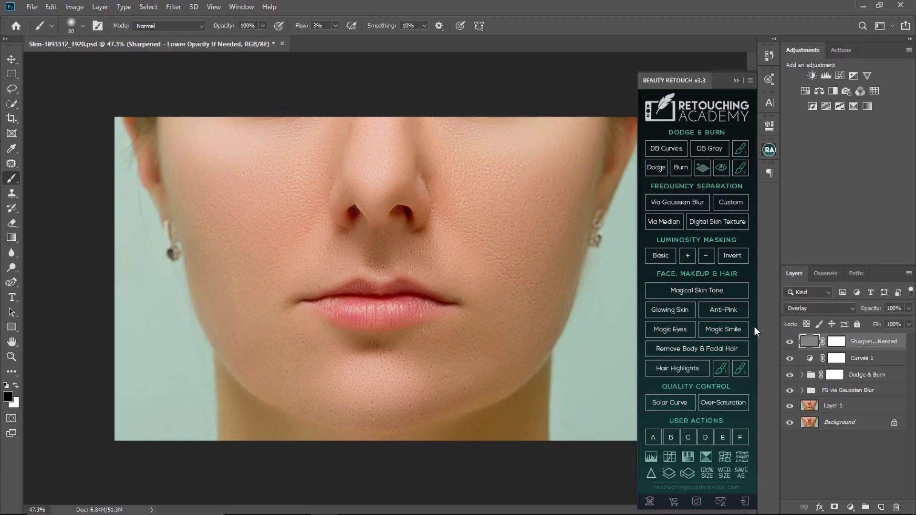
Add a second Beauty Retouch sharpening layer and compare the skin texture up close with it hidden and shown
left_click(652, 473)
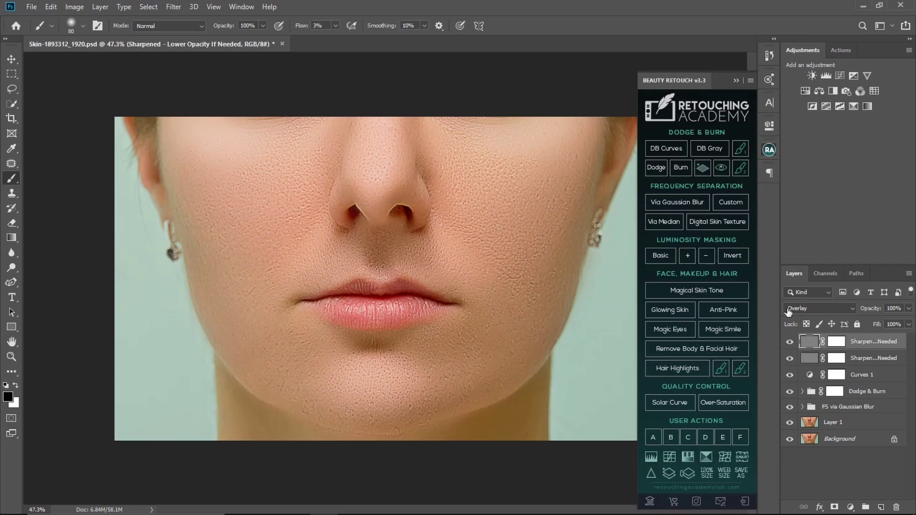
left_click(790, 341)
left_click(791, 342)
key("z")
left_click_drag(468, 260, 446, 307)
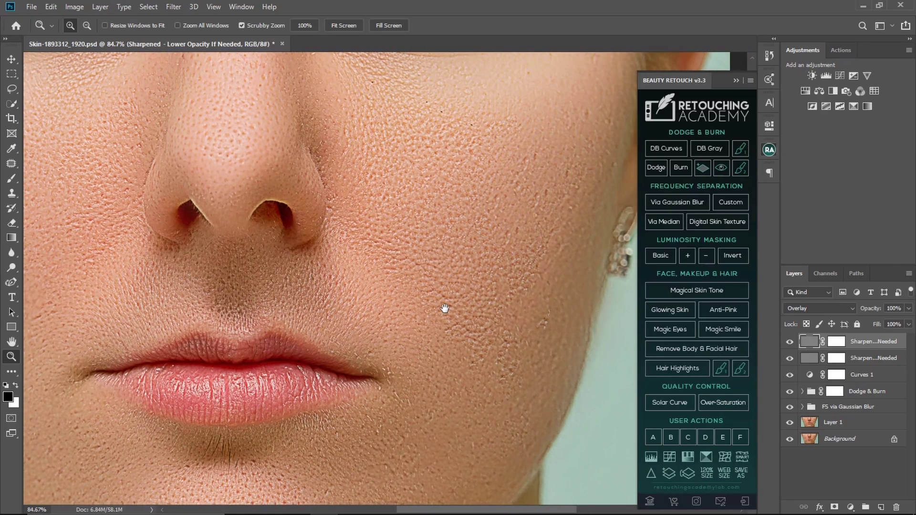
left_click(791, 342)
left_click(791, 342)
Group the two sharpening layers and compare the face with the group hidden and shown
left_click(862, 362)
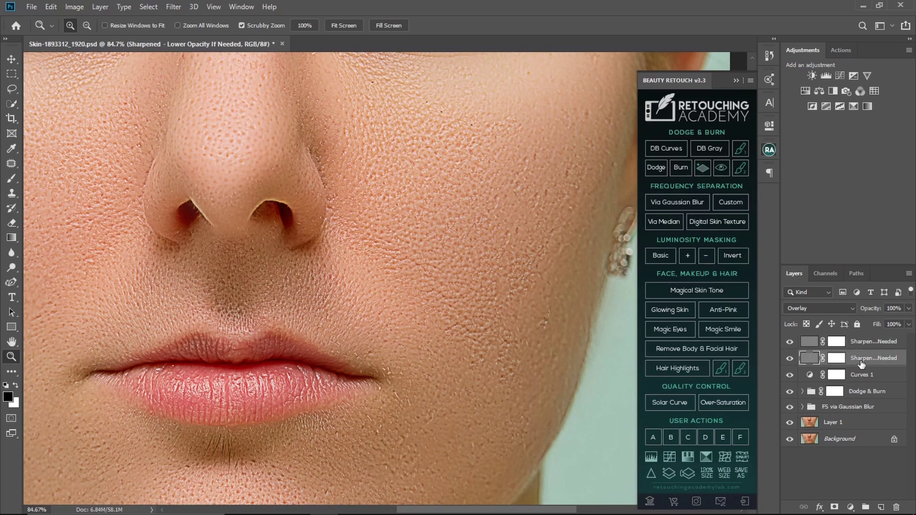
left_click(862, 343, "shift")
key("ctrl+g")
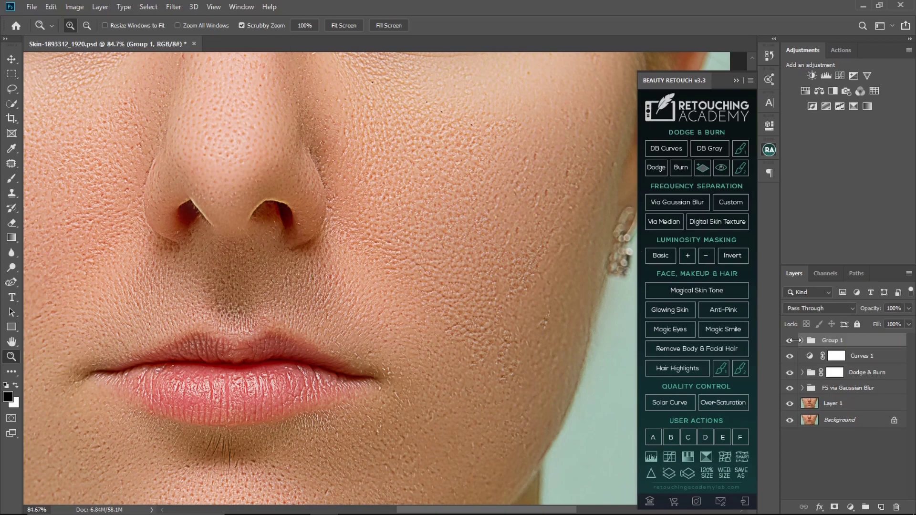
left_click(790, 341)
left_click(791, 341)
key("x")
mouse_move(510, 311)
left_mouse_down()
mouse_move(478, 312)
mouse_move(519, 309)
left_mouse_up()
key("x")
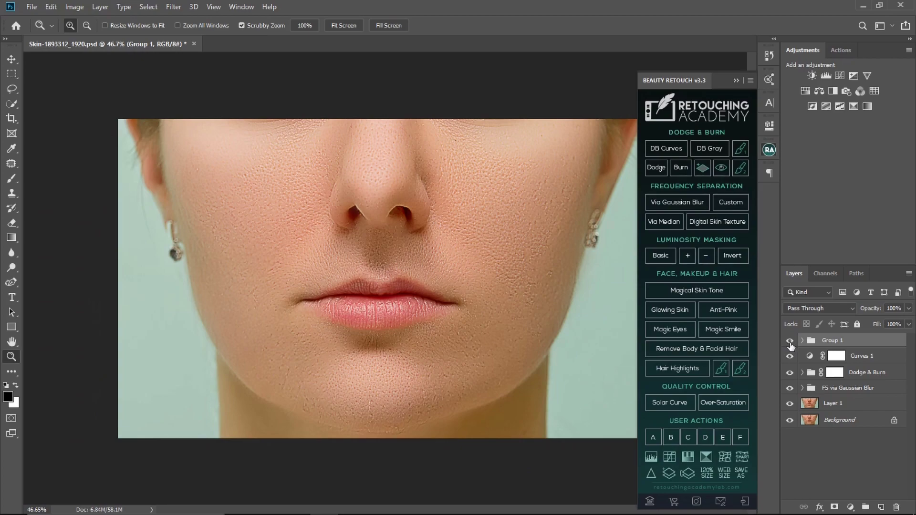
left_click(790, 341)
left_click(790, 341)
Reduce the opacity of the sharpening group, Group 1, to 68%
left_click(908, 309)
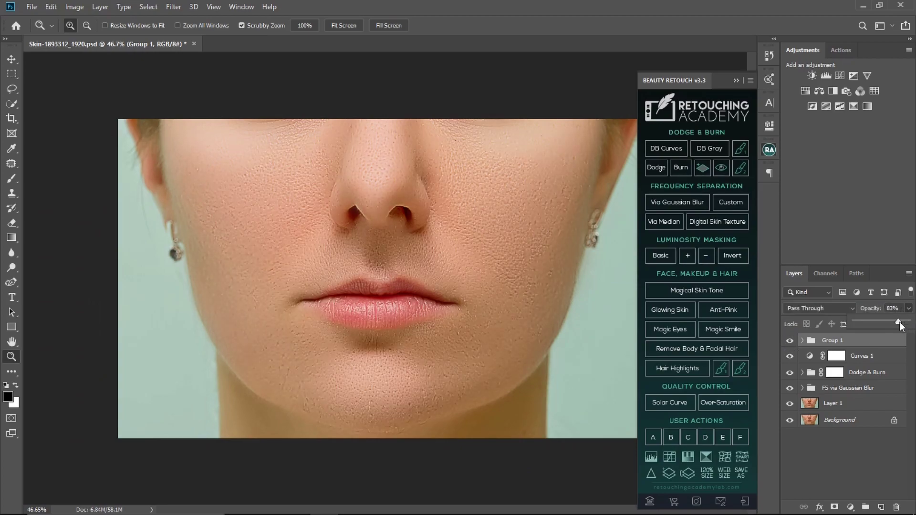
left_click_drag(900, 322, 896, 322)
left_click_drag(893, 324, 892, 324)
left_click_drag(449, 298, 440, 298)
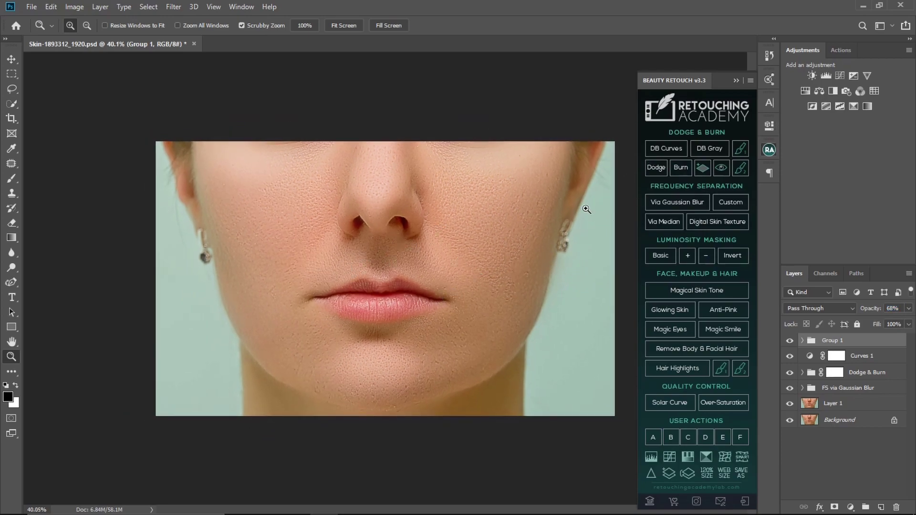
Add a Color Balance adjustment layer above Group 1 and shift the midtones slightly toward red and yellow
left_click(819, 92)
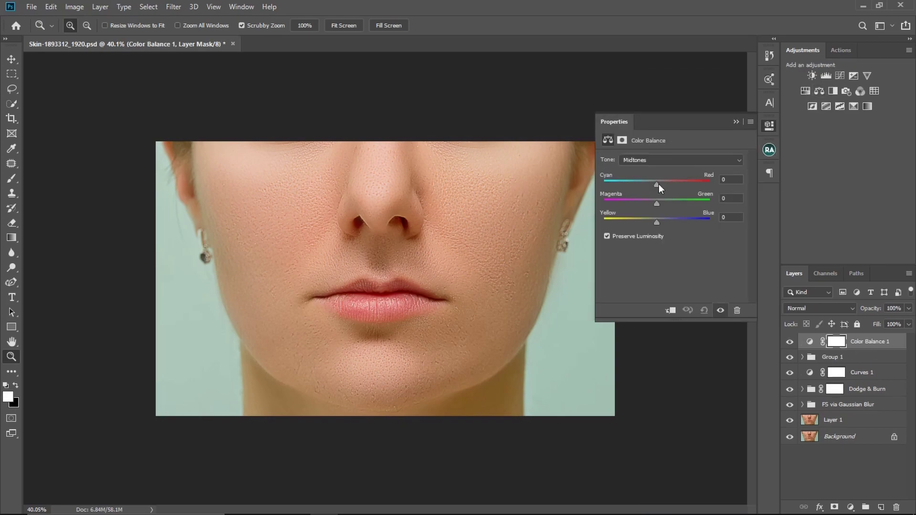
left_click_drag(659, 185, 657, 186)
left_click_drag(661, 187, 662, 186)
left_click_drag(657, 221, 655, 222)
left_click(736, 123)
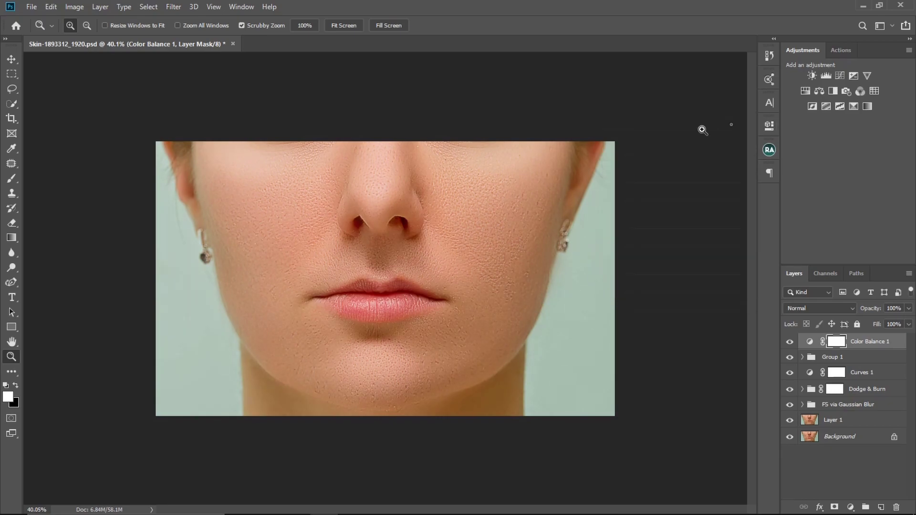
Group the layers from Color Balance 1 down to FS via Gaussian Blur, and compare the face with the group hidden and shown
left_click(858, 404, "shift")
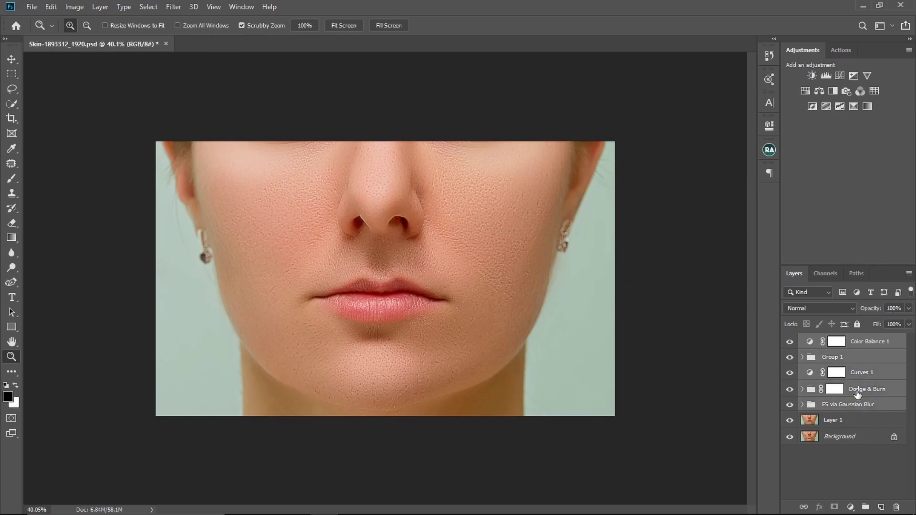
key("ctrl+g")
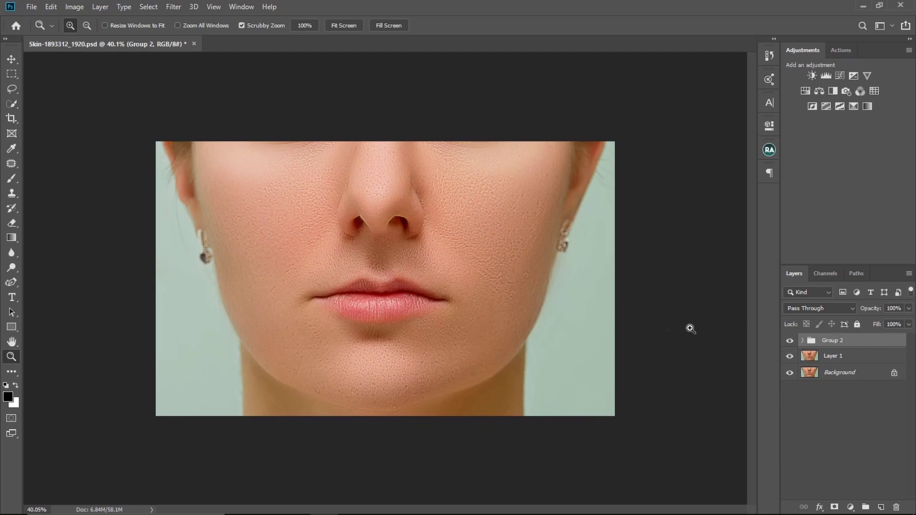
left_click_drag(410, 268, 440, 279)
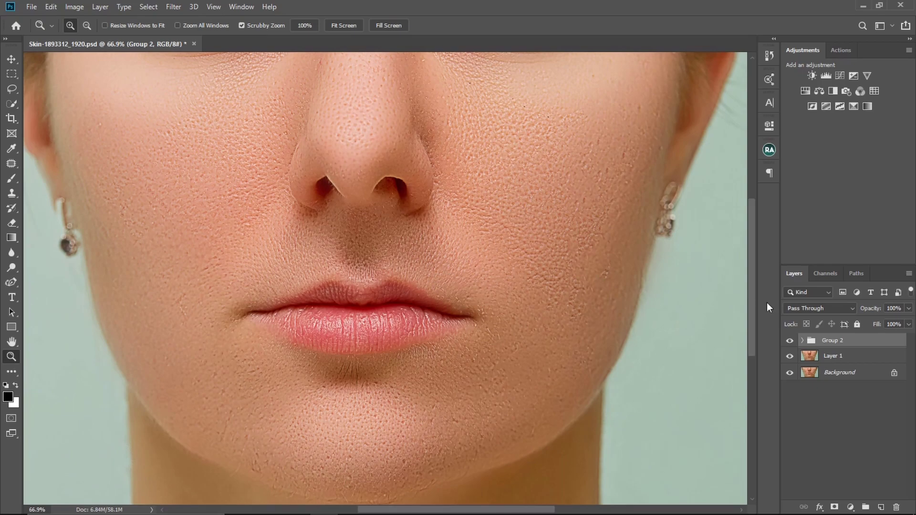
left_click(790, 341)
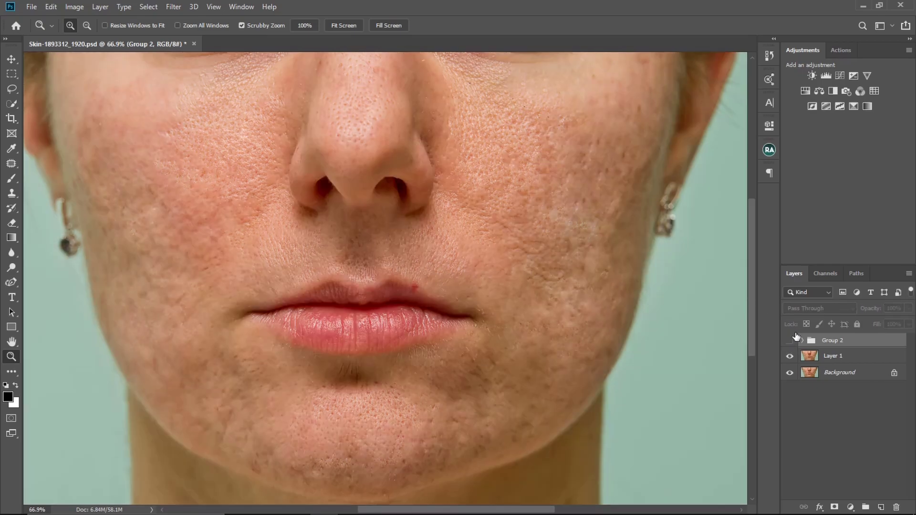
left_click(791, 341)
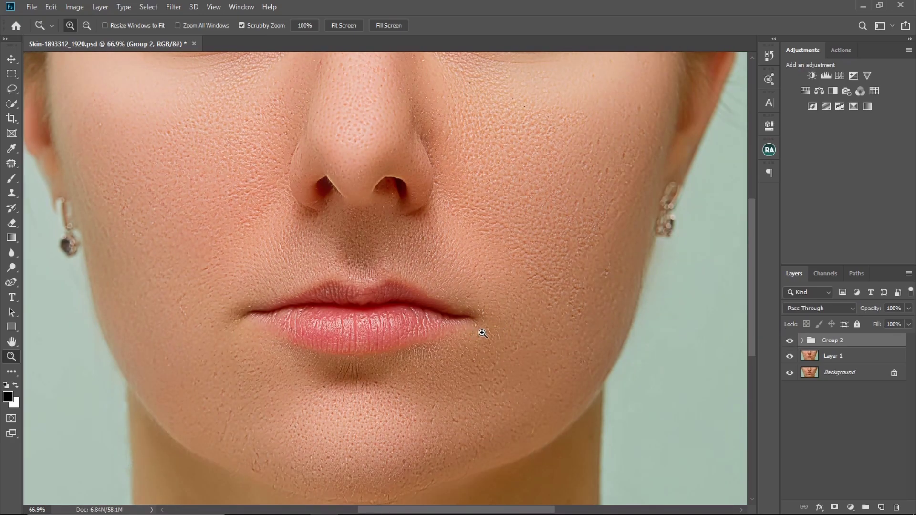
Compare the whole face before and after retouching, and examine the finished skin texture at different magnifications
left_click_drag(482, 334, 460, 333)
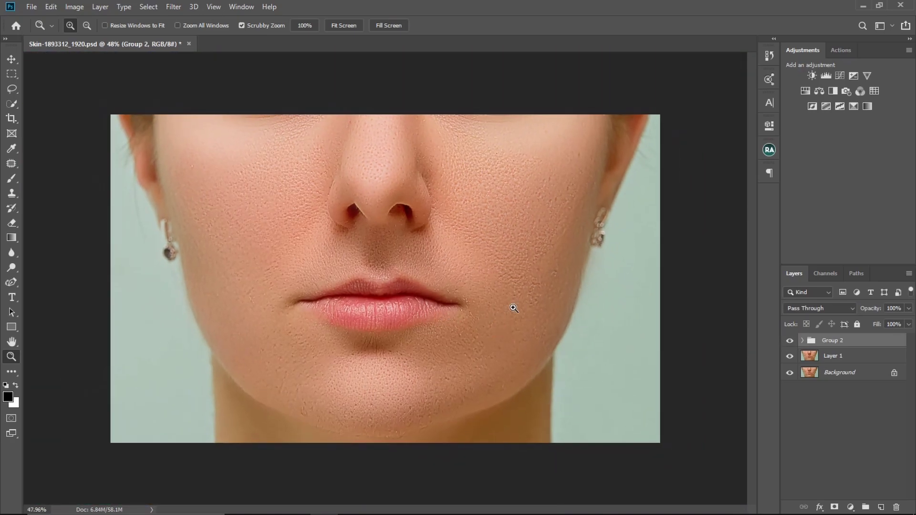
left_click_drag(514, 308, 488, 302)
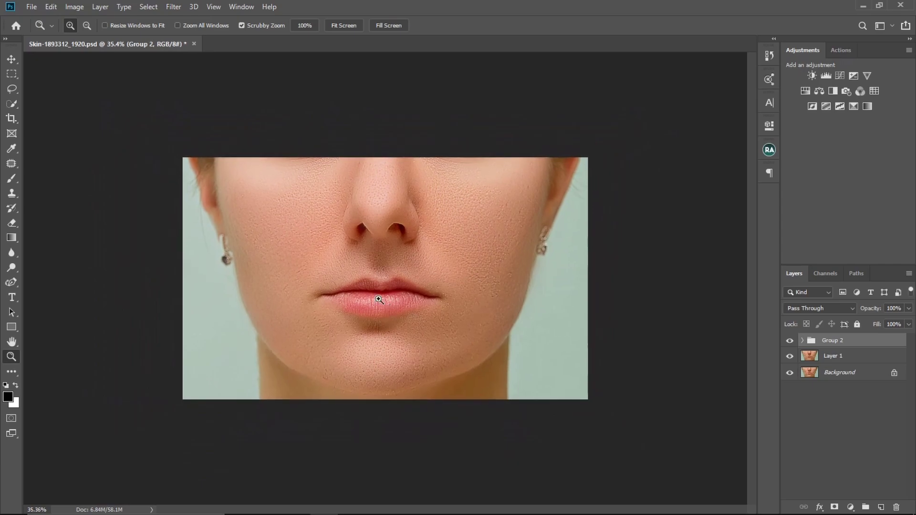
left_click_drag(381, 298, 394, 298)
left_click_drag(466, 289, 550, 293)
left_click(790, 340)
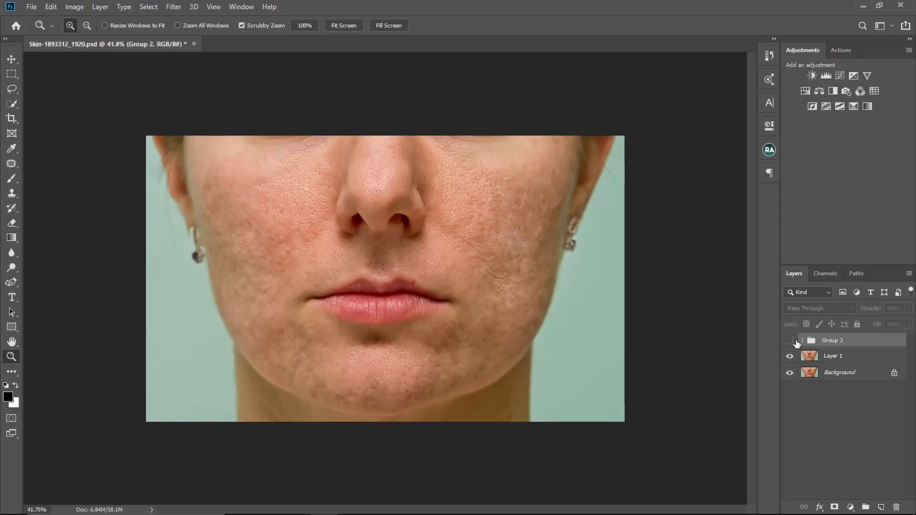
left_click(790, 340)
left_click_drag(387, 317, 416, 302)
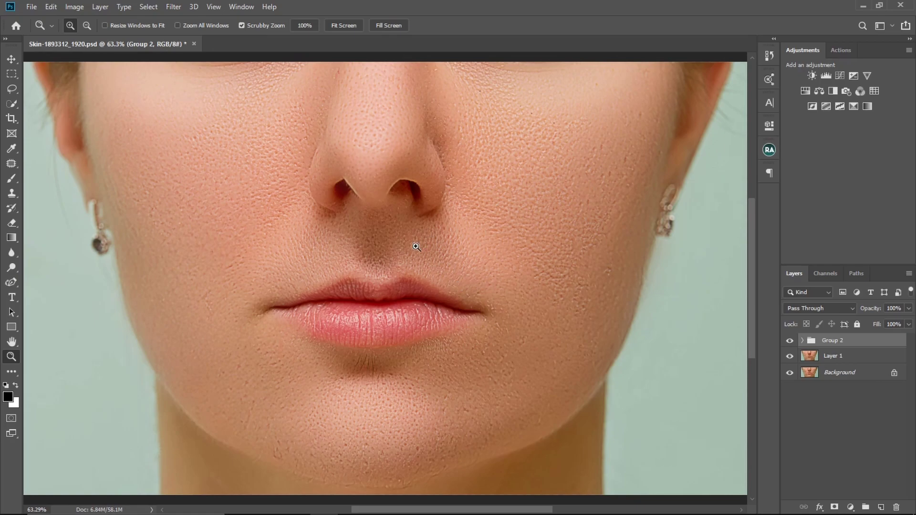
left_click_drag(449, 293, 472, 290)
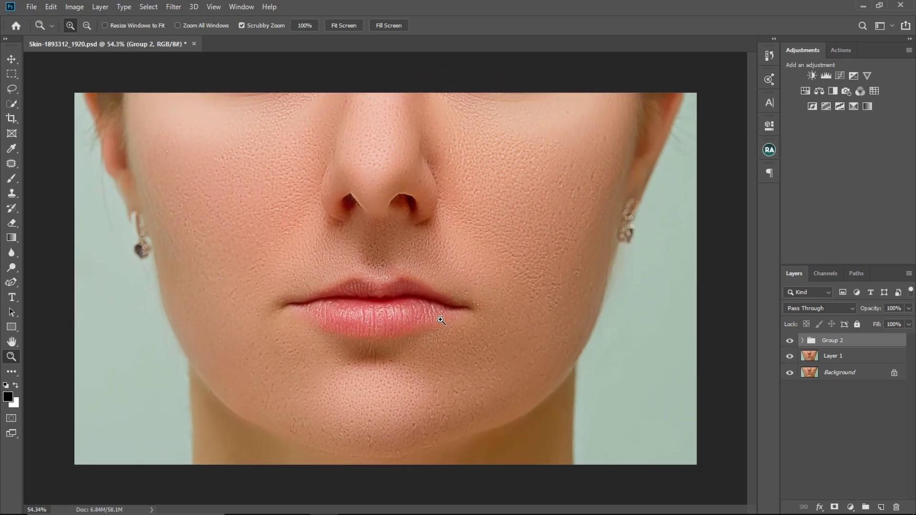
mouse_move(441, 320)
left_mouse_down()
mouse_move(485, 321)
mouse_move(458, 324)
mouse_move(474, 331)
mouse_move(452, 321)
left_mouse_up()
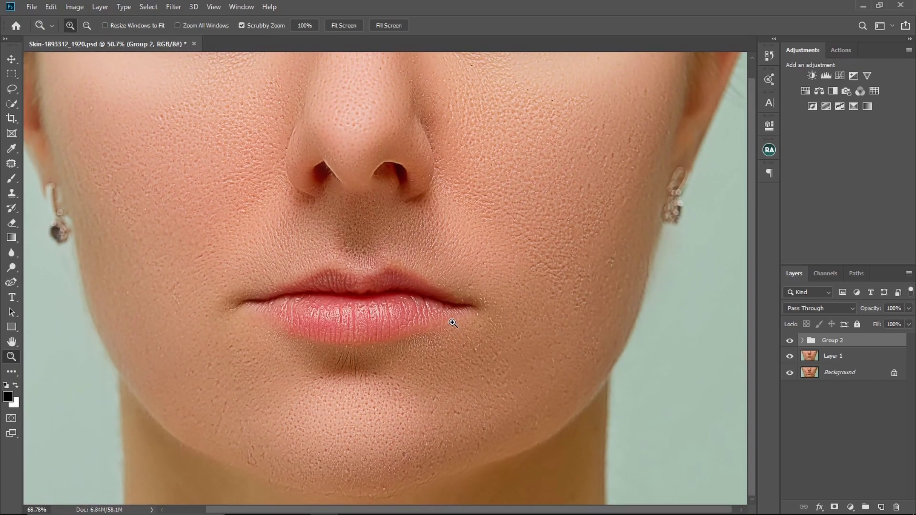